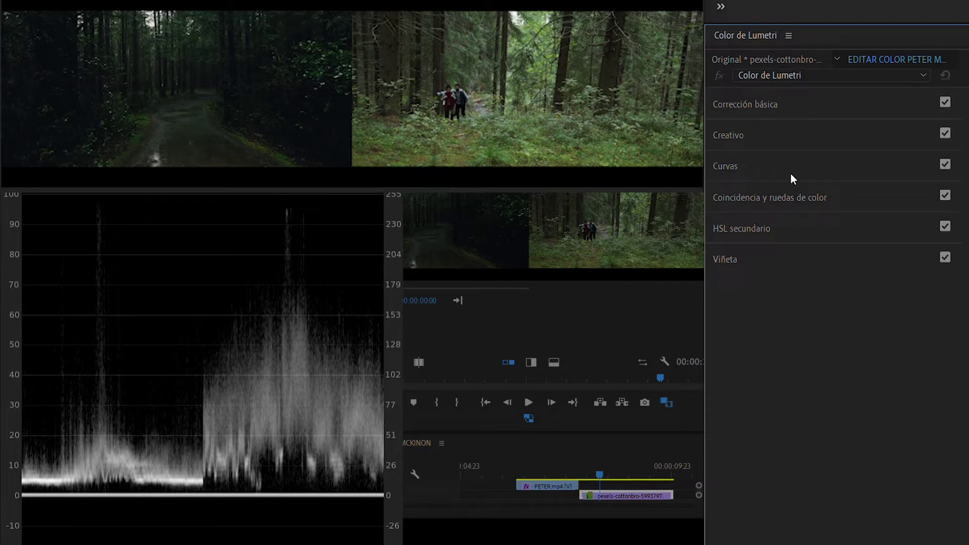
- Expand Color Match and turn the side-by-side comparison view off and back on
click(808, 196)
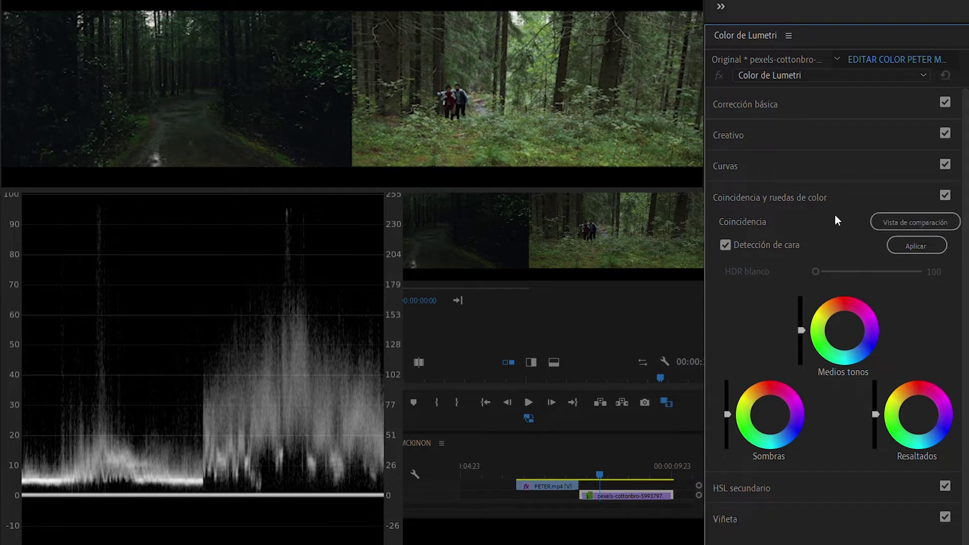
click(925, 212)
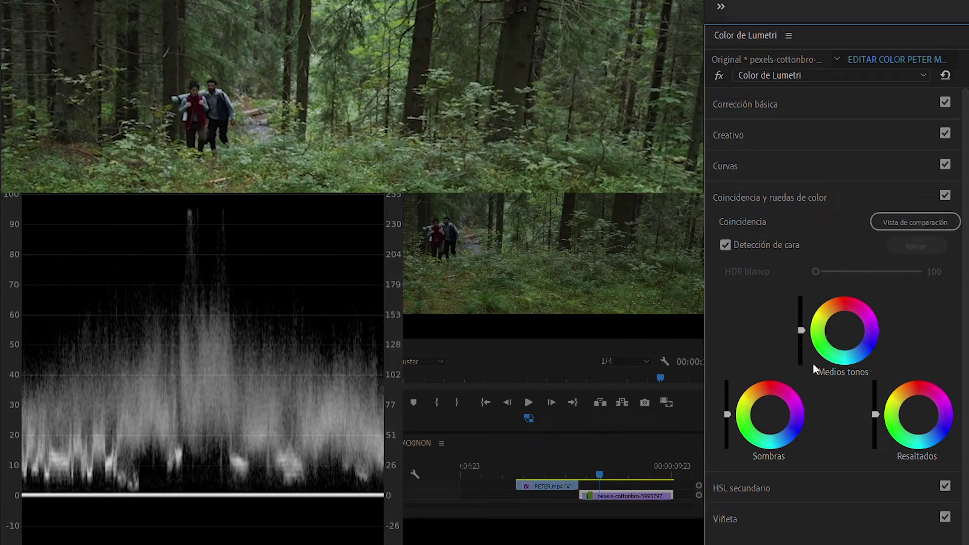
click(928, 214)
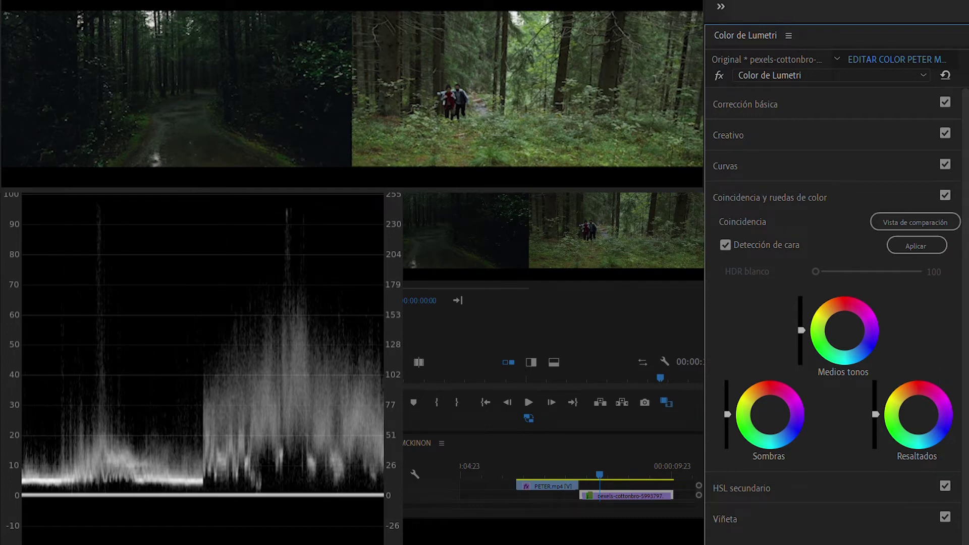
- Check Effect Controls, restore the waveform scope, and expand Basic Correction
key(shift+5)
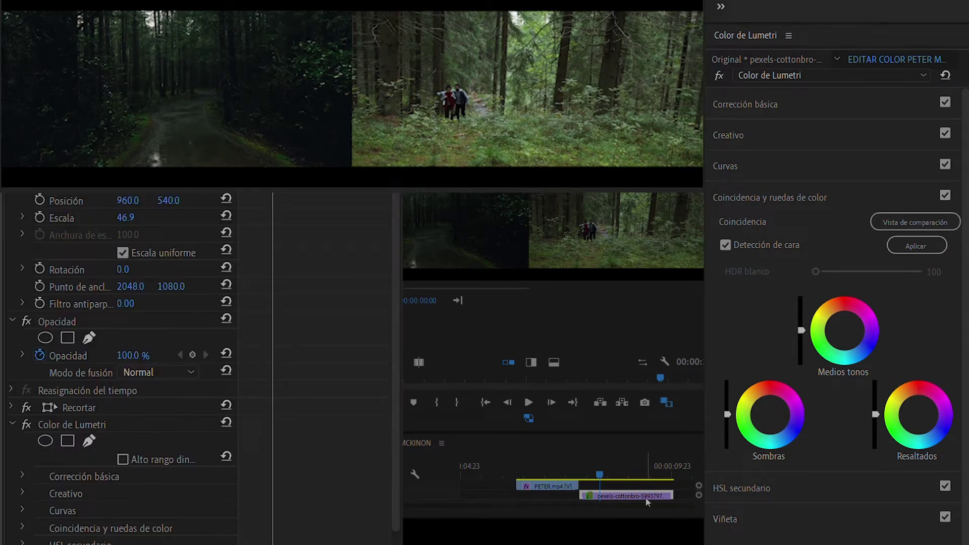
click(616, 487)
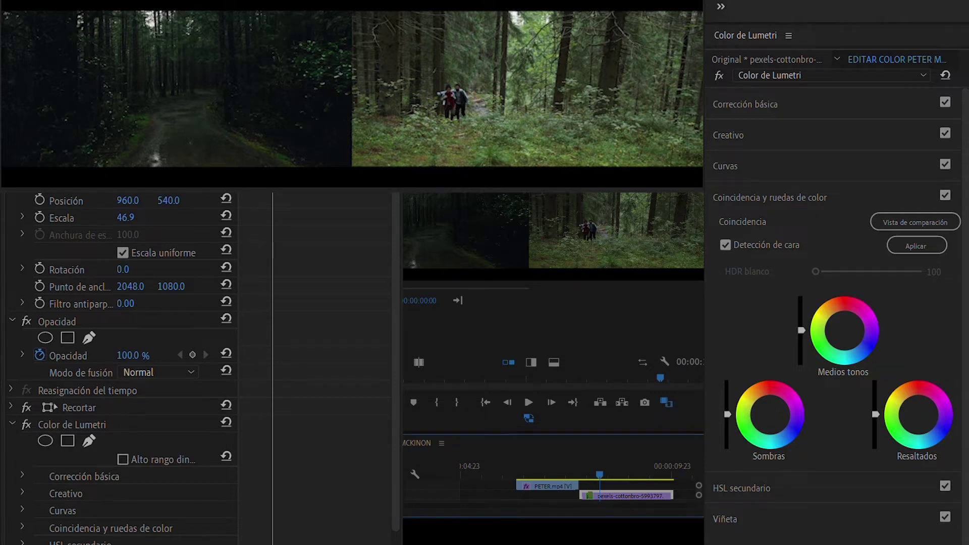
key(shift+5)
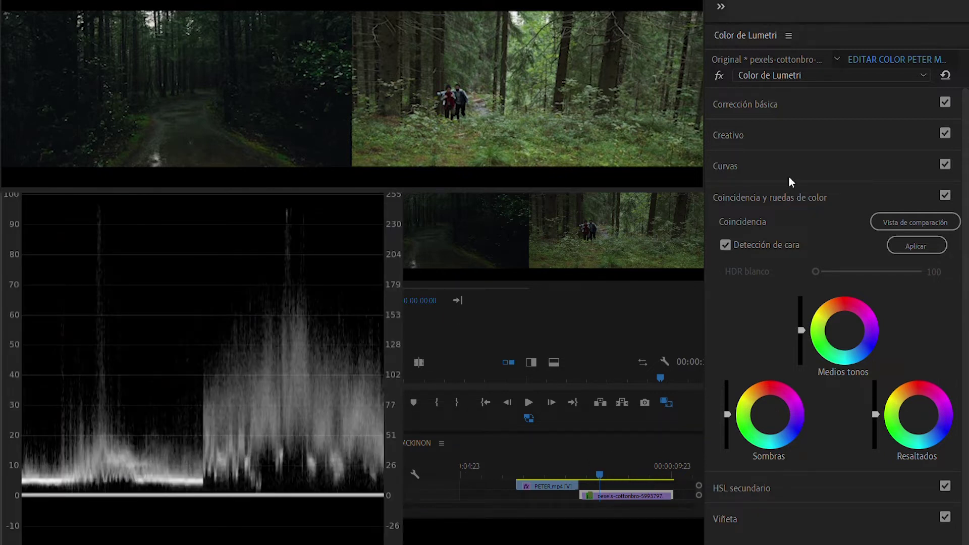
click(785, 197)
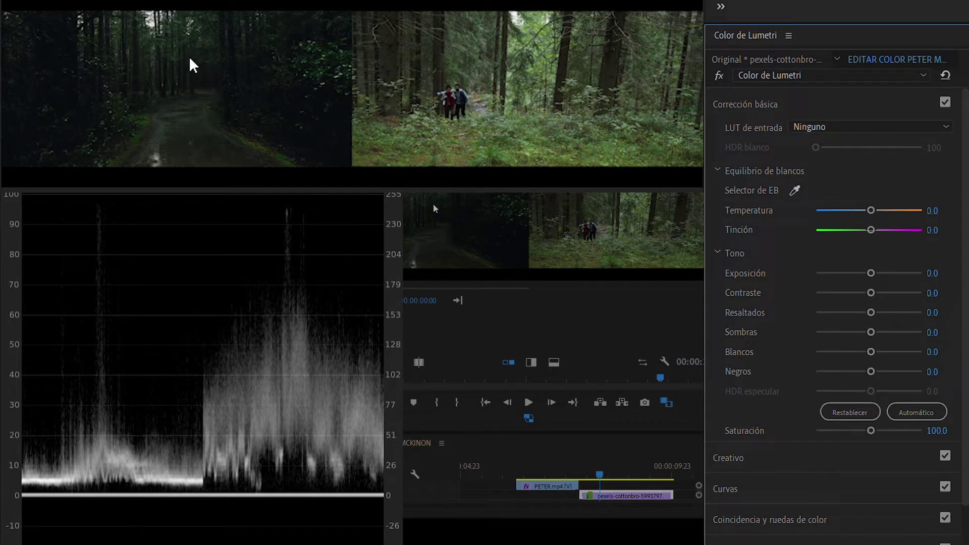
scroll(870, 261, up, 2)
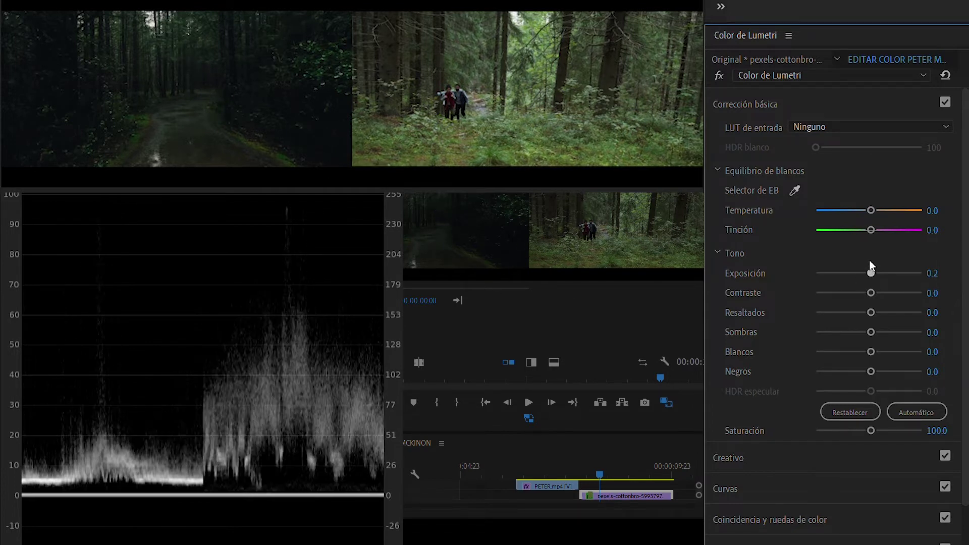
- Darken the hikers shot: Exposure -2.2, Shadows -60.3, Highlights 85.8, Whites up to 100
drag(870, 263, 847, 260)
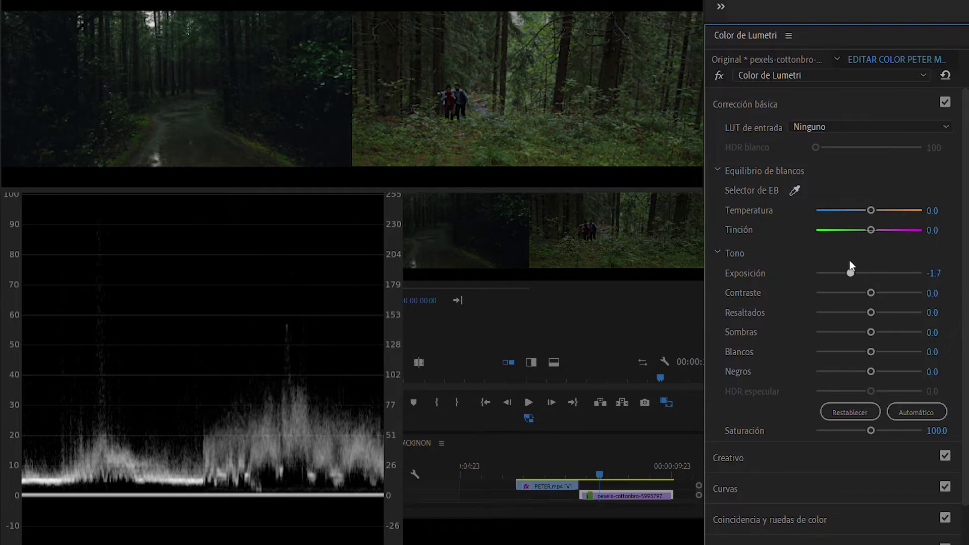
drag(848, 261, 845, 261)
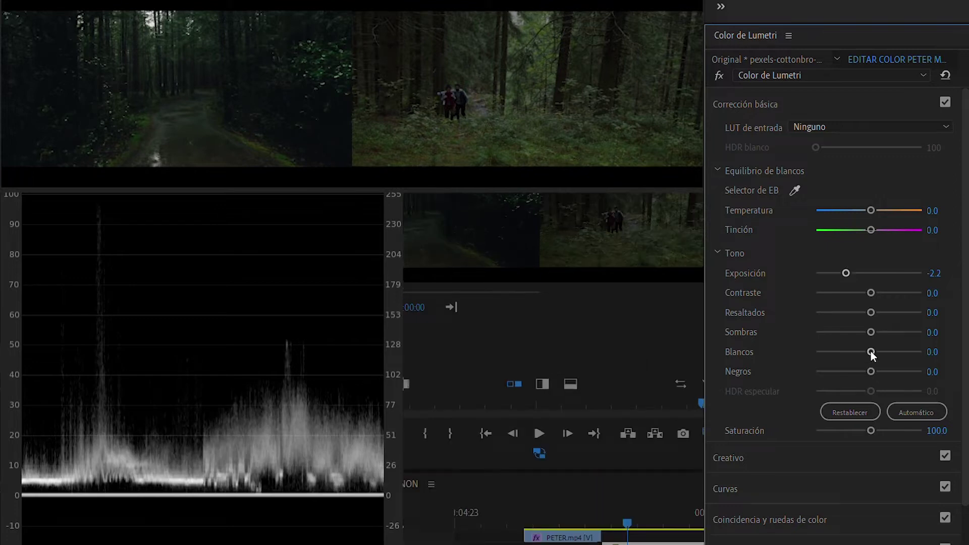
drag(869, 318, 836, 318)
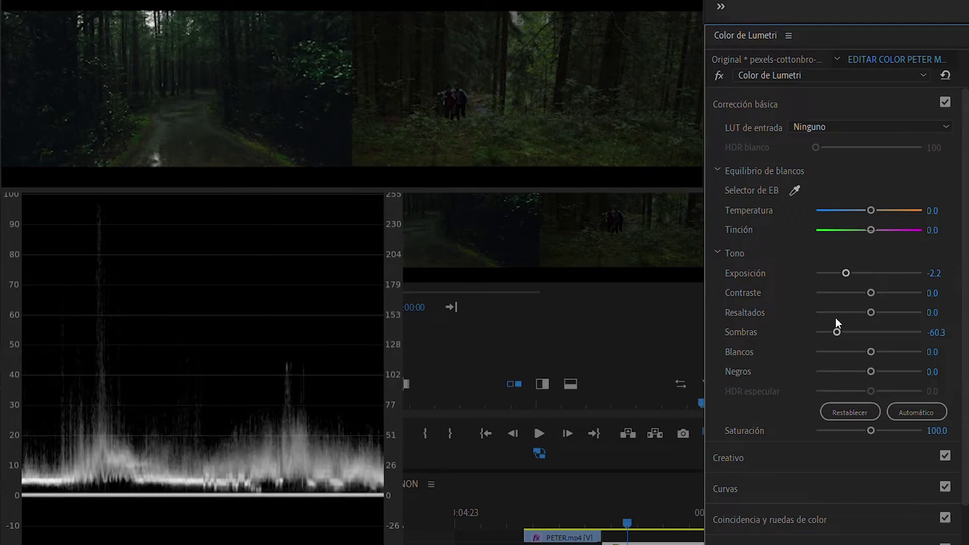
drag(877, 342, 895, 339)
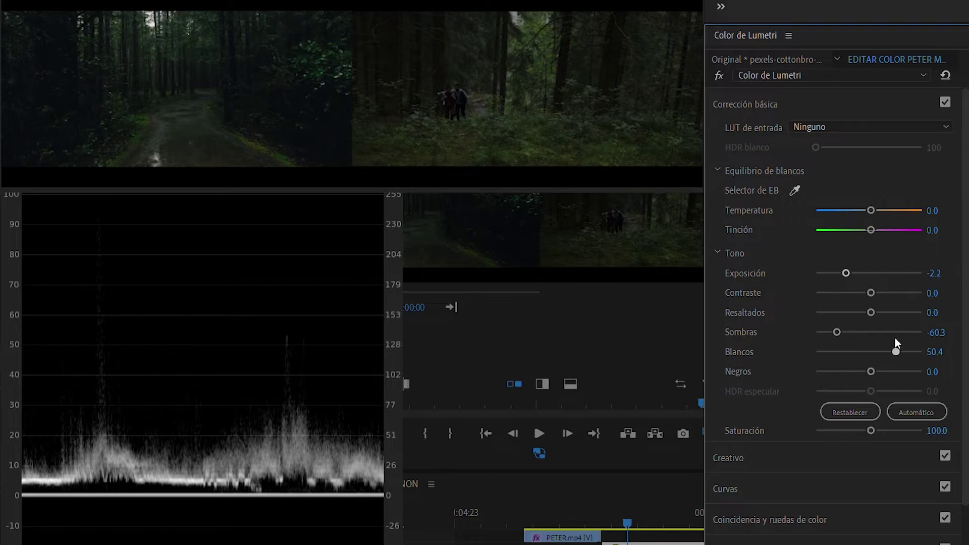
drag(873, 294, 915, 297)
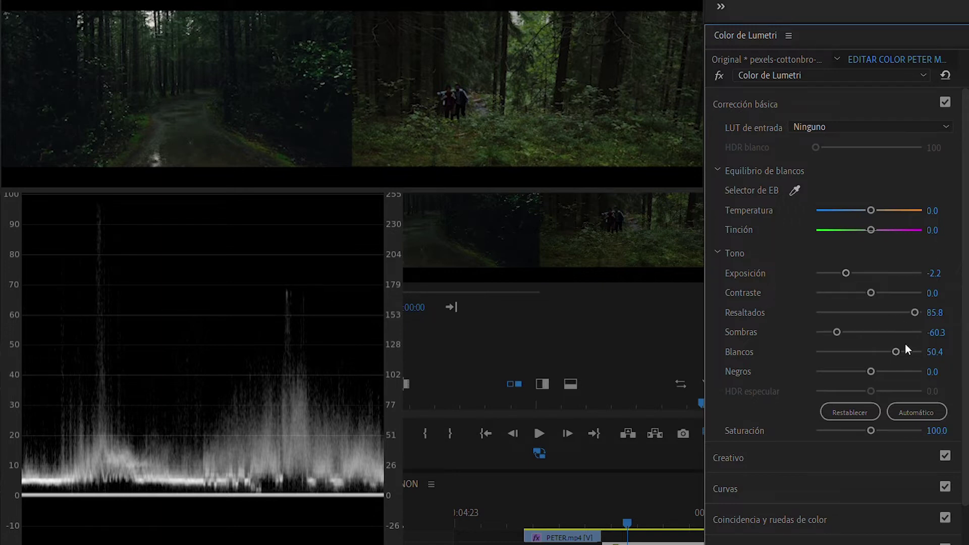
drag(896, 352, 934, 337)
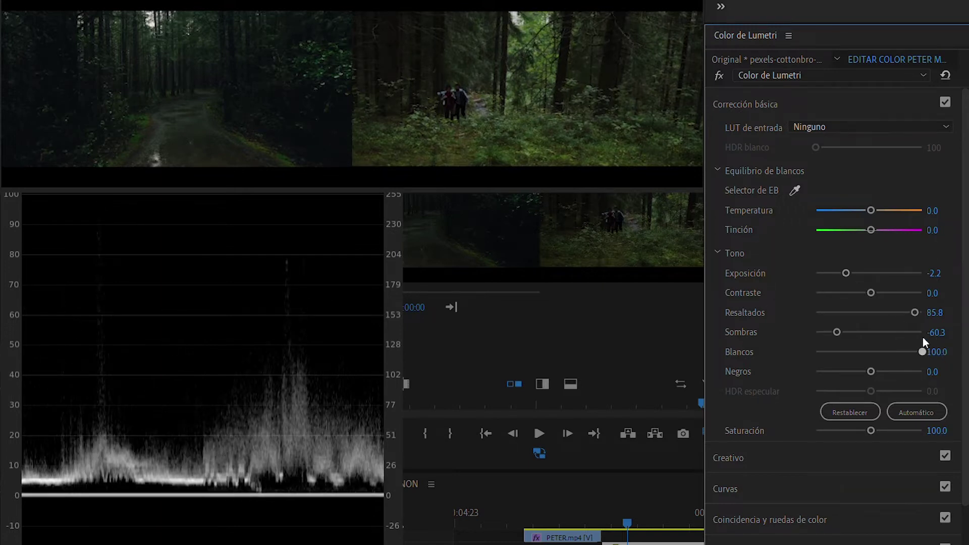
- Set Exposure to -0.9, Highlights and Shadows to -100, and Contrast to 17.7
drag(927, 340, 920, 344)
drag(846, 273, 859, 258)
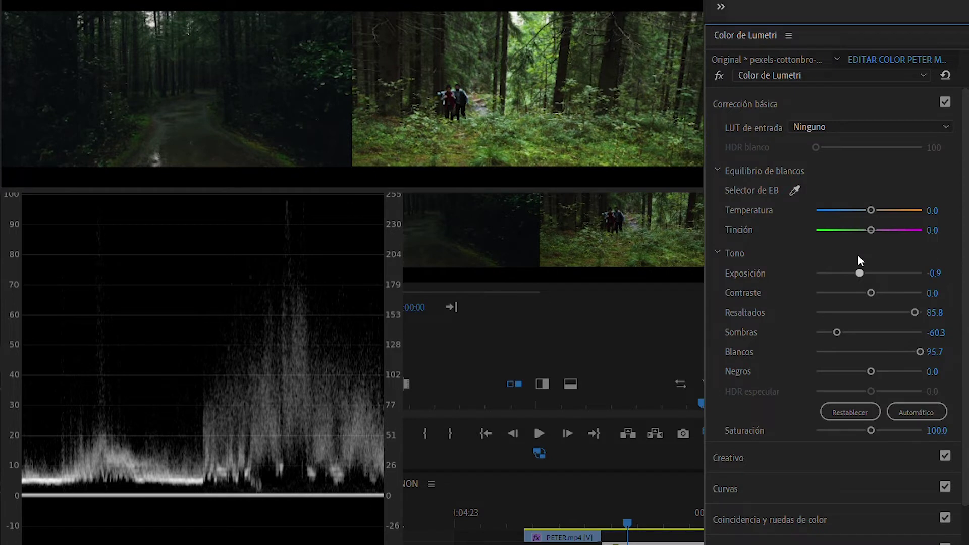
drag(911, 309, 814, 305)
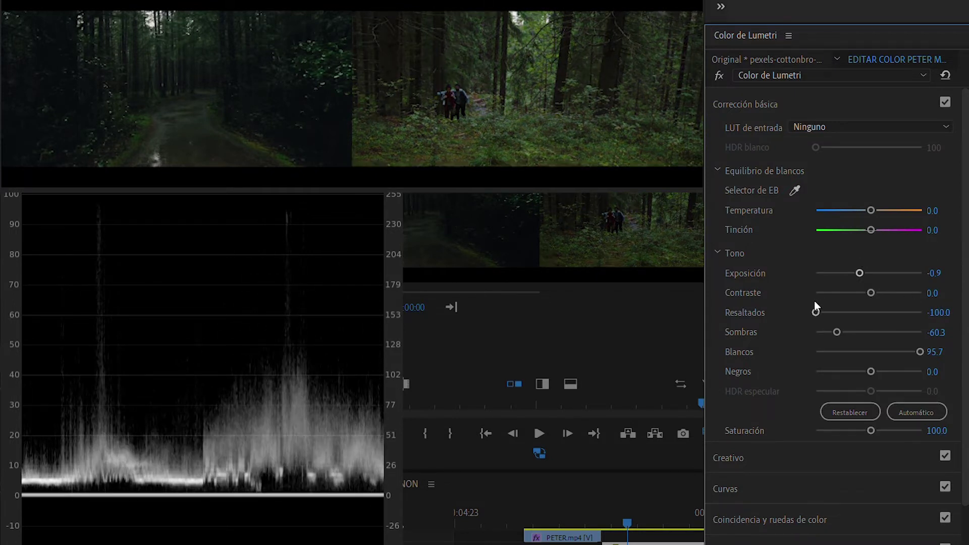
drag(837, 328, 816, 326)
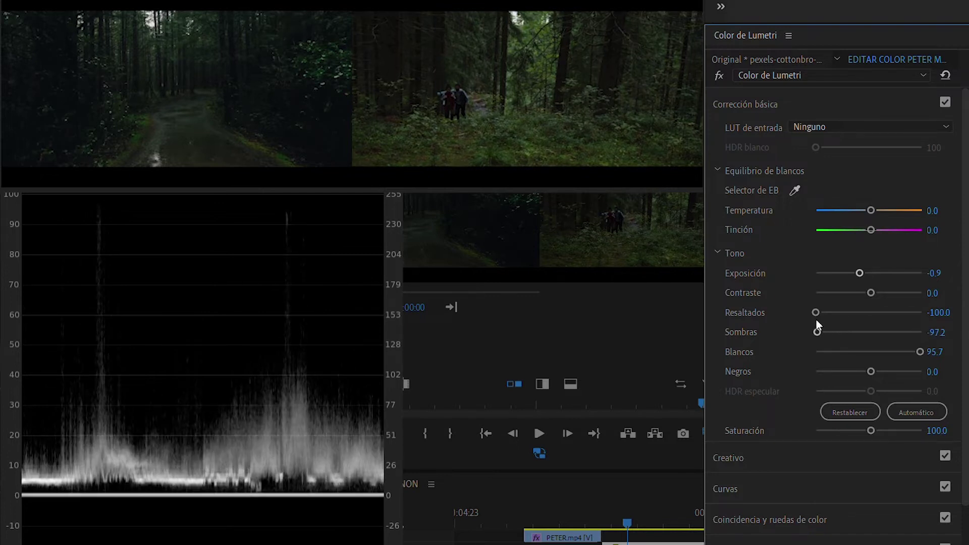
drag(817, 321, 815, 322)
drag(872, 278, 877, 280)
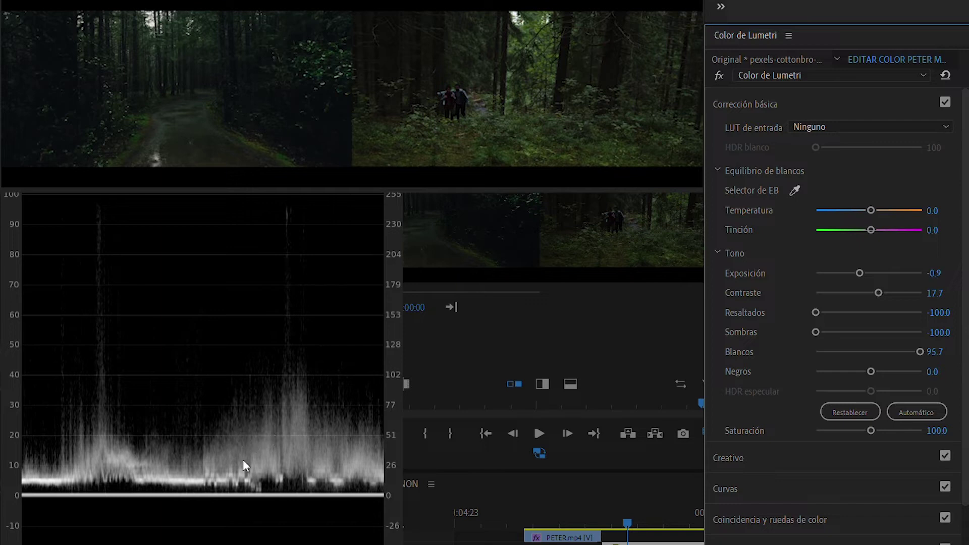
- Lift Blacks to 33.3, then fold Basic Correction away and show the RGB Curves
click(874, 356)
drag(874, 357, 883, 355)
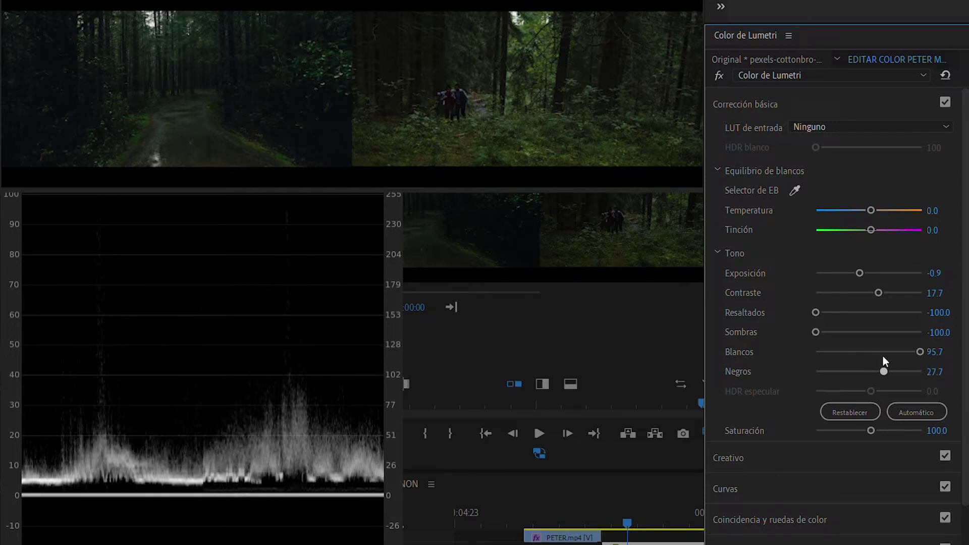
drag(883, 356, 882, 356)
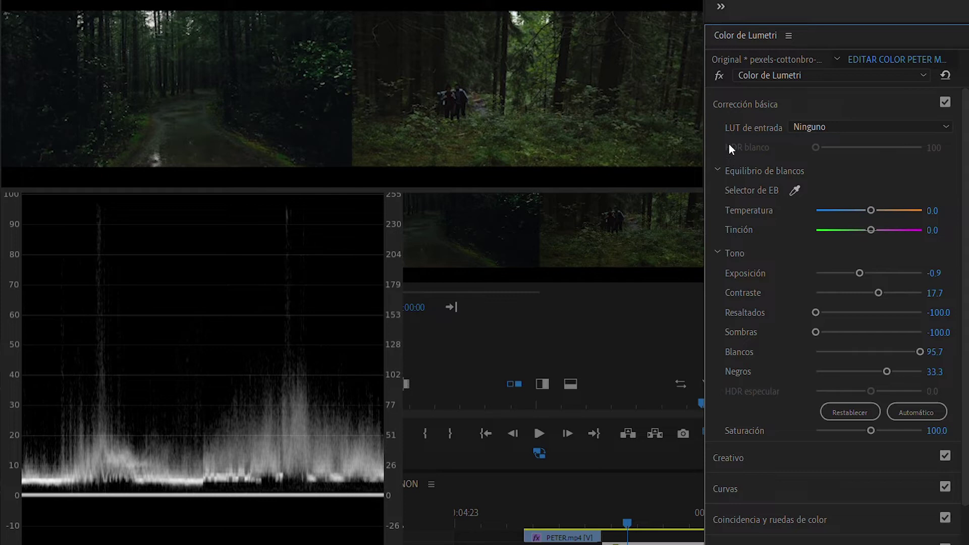
click(743, 96)
click(743, 151)
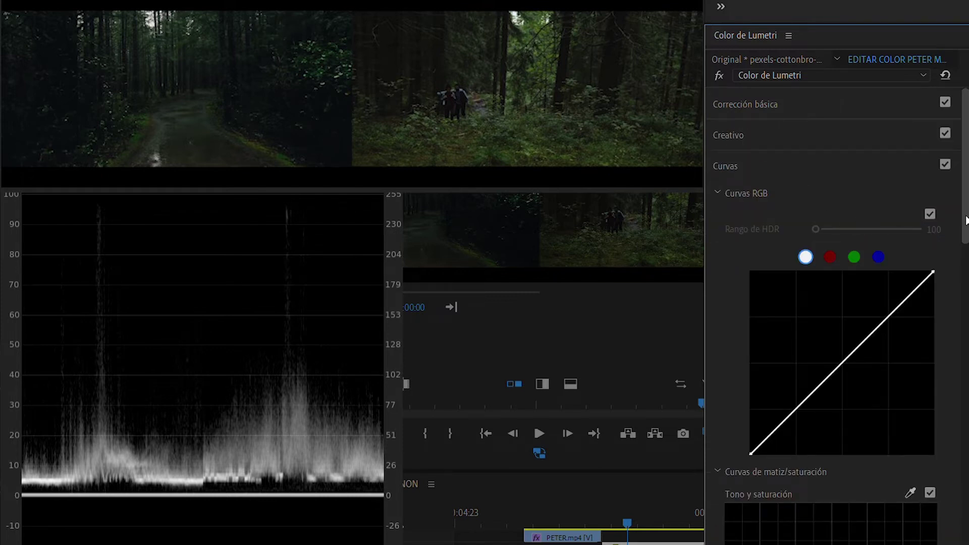
- Nudge the master curve's black point down and add an upper point pulled slightly lower
scroll(966, 225, down, 2)
scroll(966, 225, up, 1)
scroll(966, 225, up, 1)
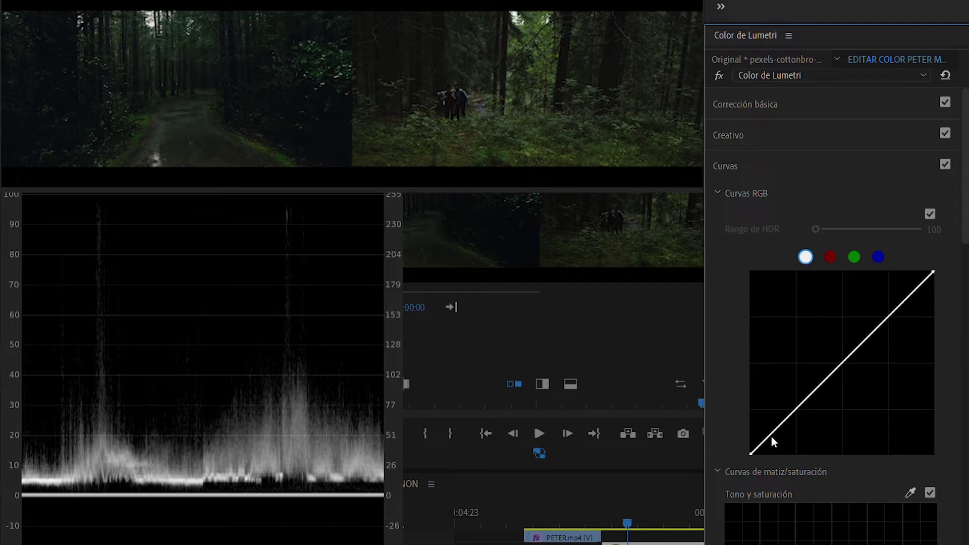
drag(755, 446, 755, 447)
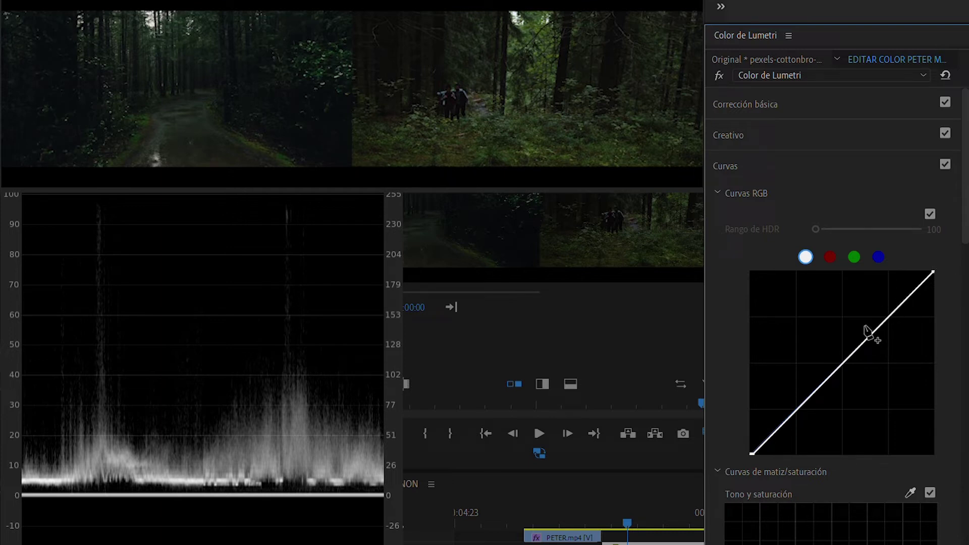
click(887, 321)
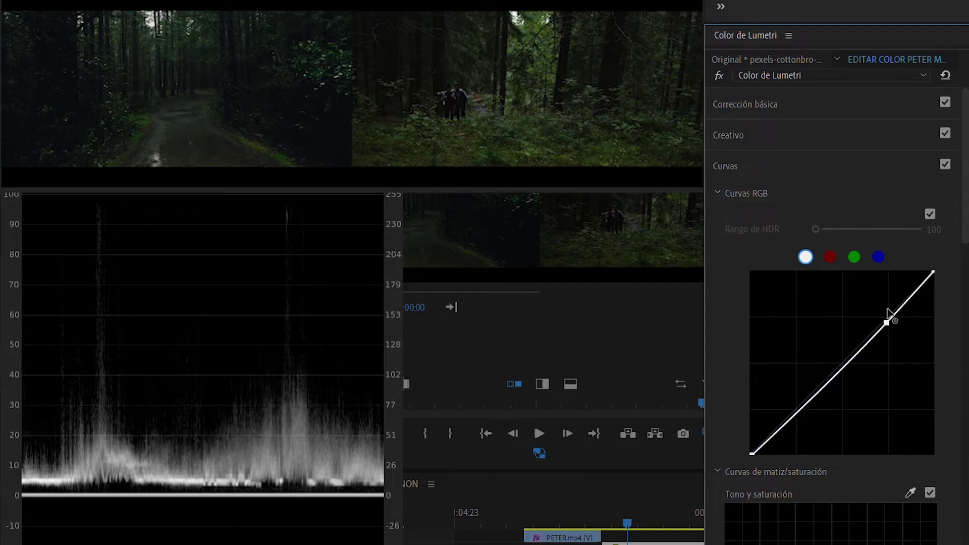
drag(887, 309, 889, 311)
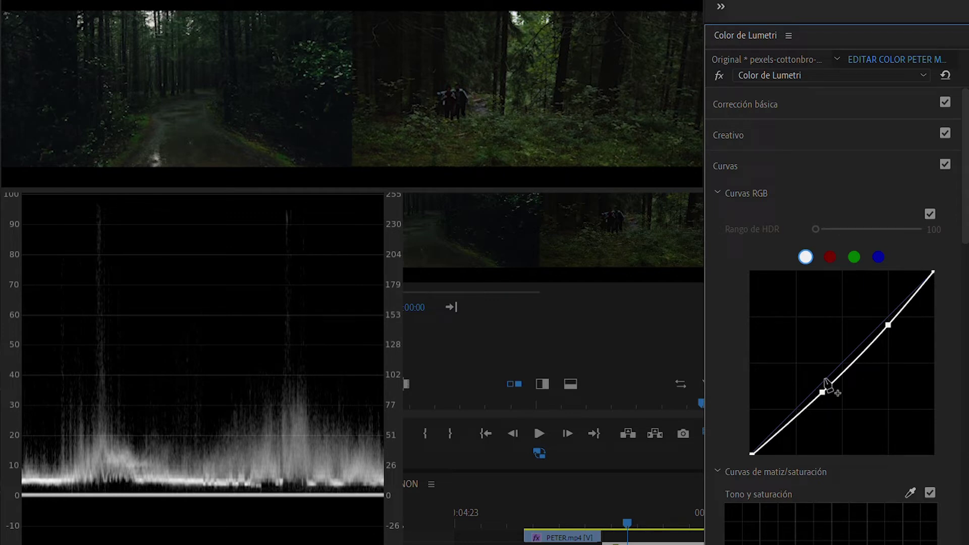
- Add a lower-mid point to darken shadows, add a midpoint, and deepen the black point
drag(826, 383, 825, 393)
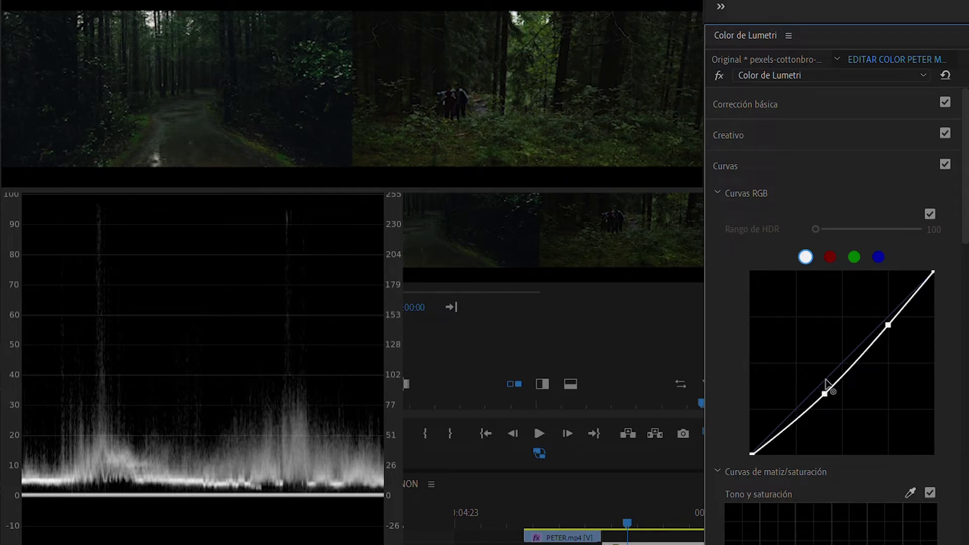
drag(825, 380, 821, 386)
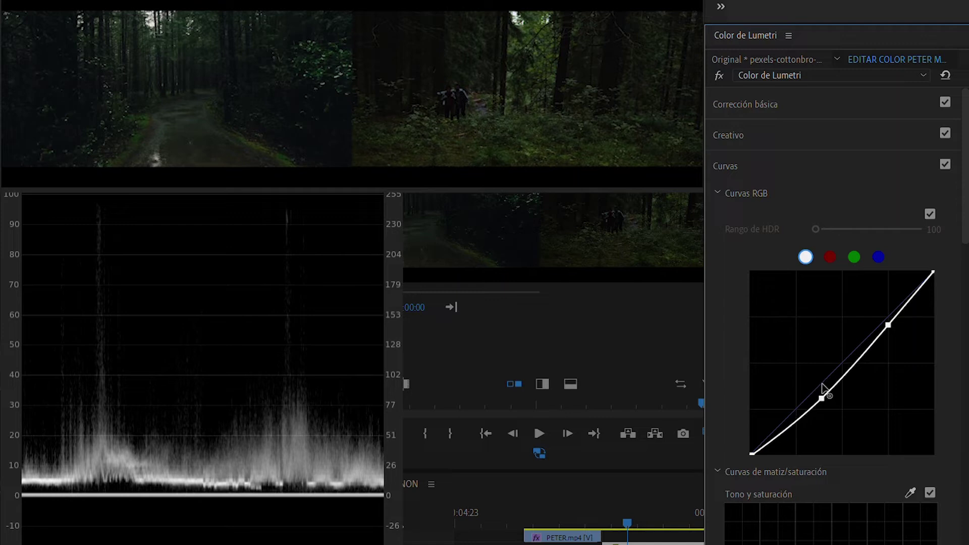
drag(888, 312, 890, 314)
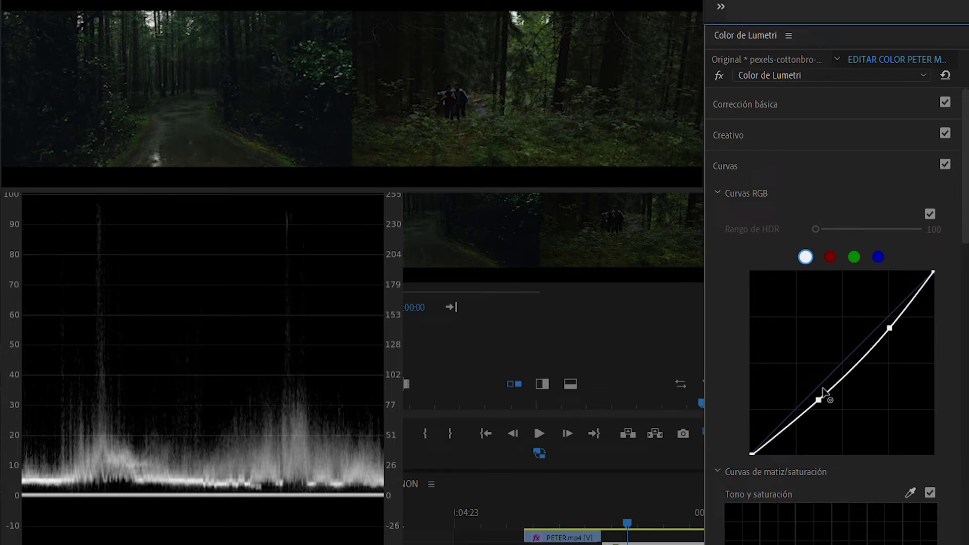
drag(820, 386, 812, 397)
click(854, 359)
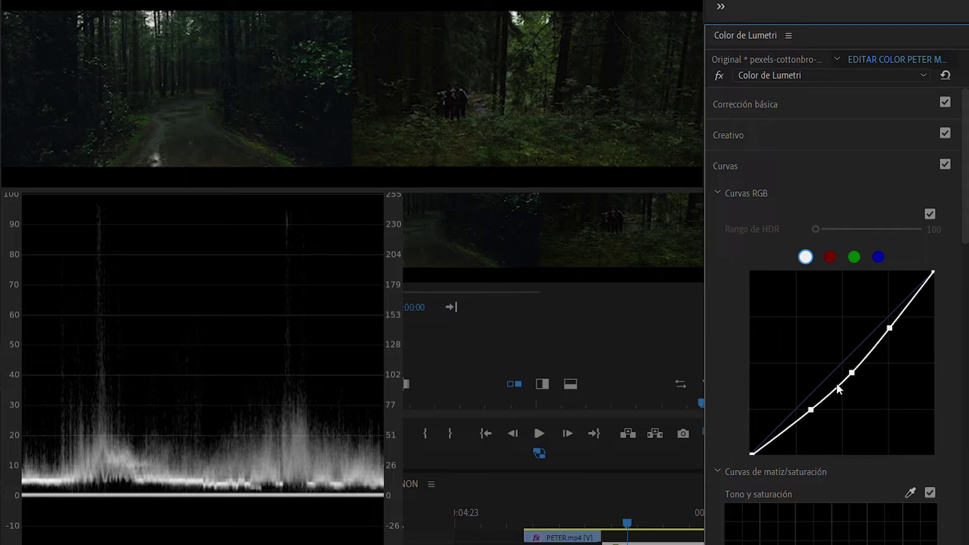
drag(811, 397, 811, 397)
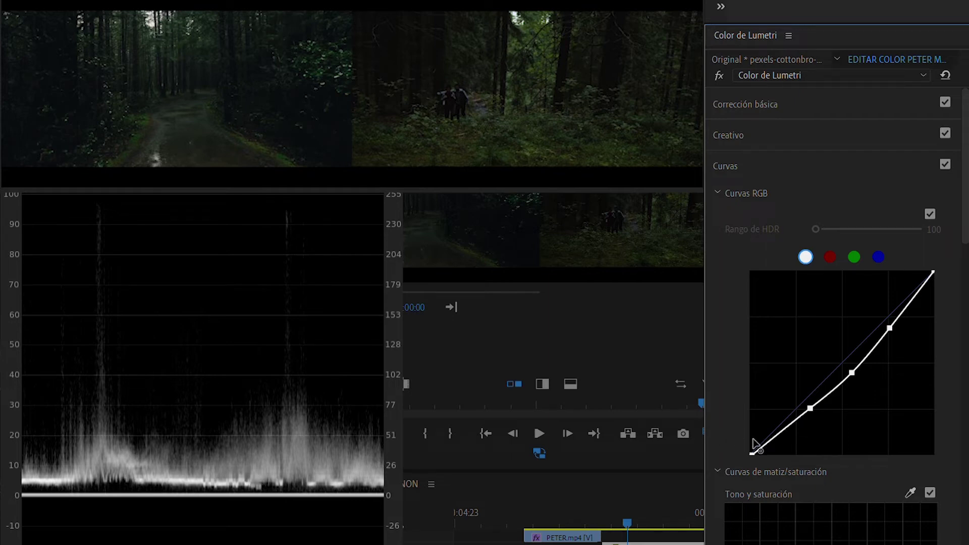
drag(753, 440, 752, 447)
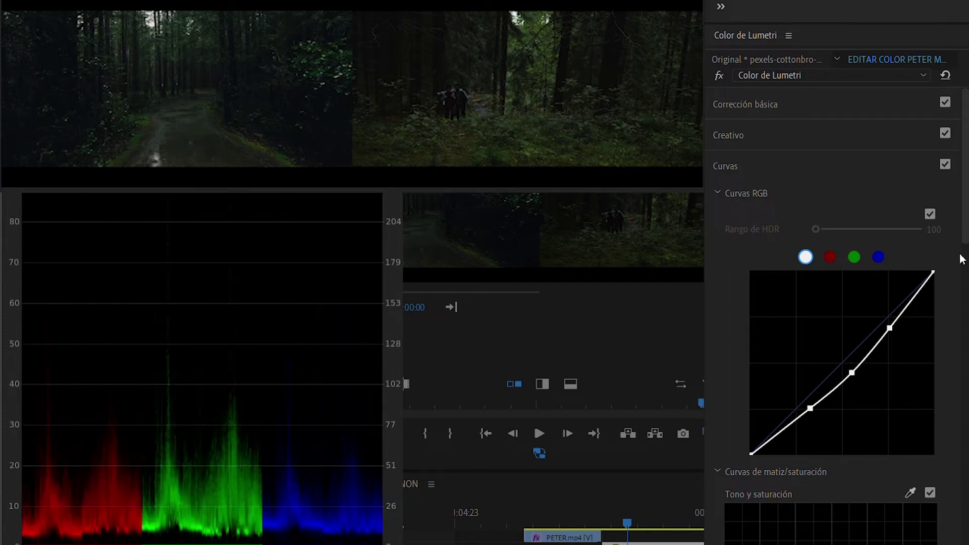
- Toggle the Curves adjustment off and on to compare the grade
click(879, 255)
click(945, 164)
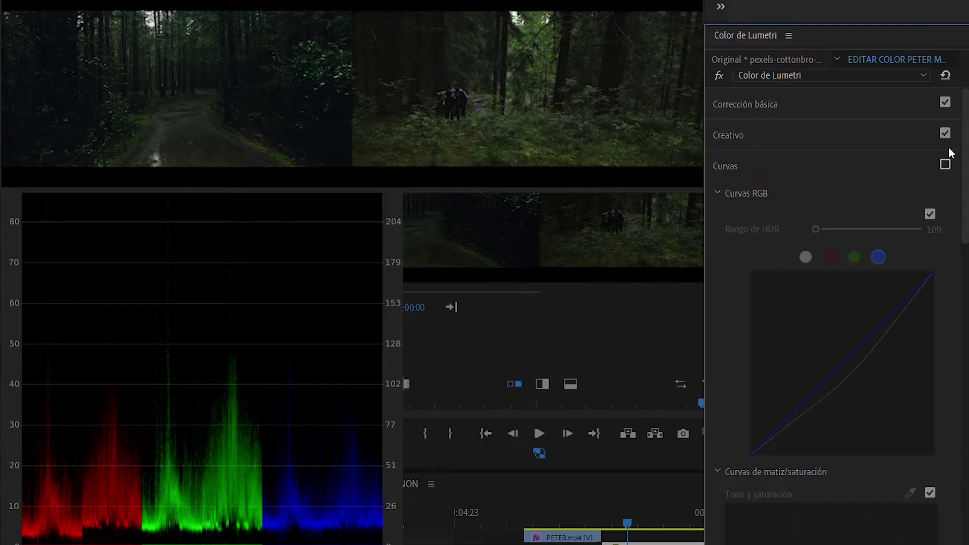
click(949, 148)
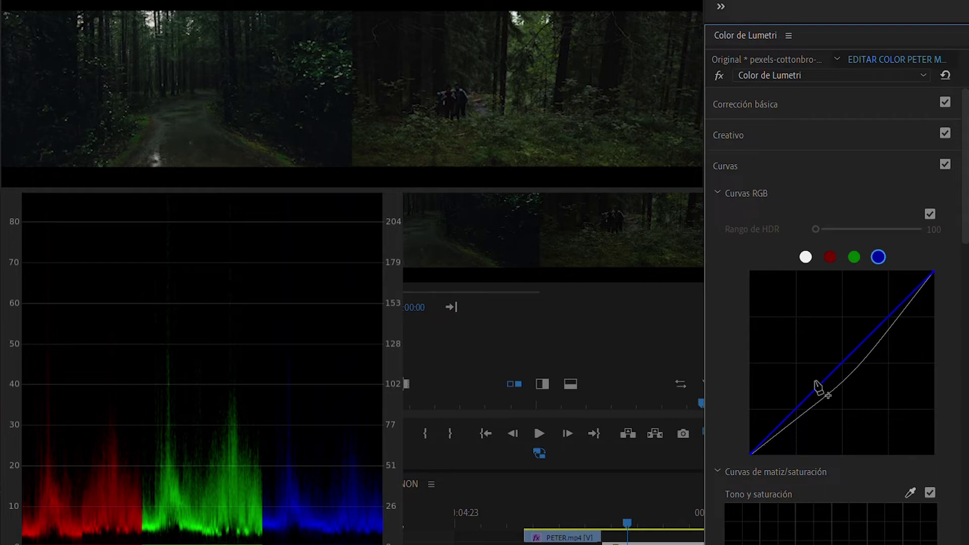
- On the green channel curve, lift the black point and add a point lowering the green mids
click(854, 257)
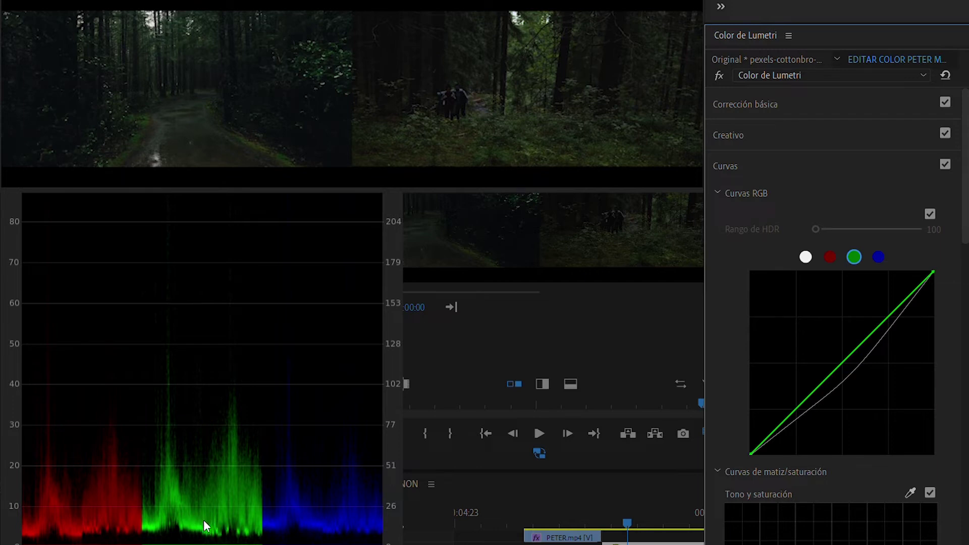
drag(754, 444, 745, 439)
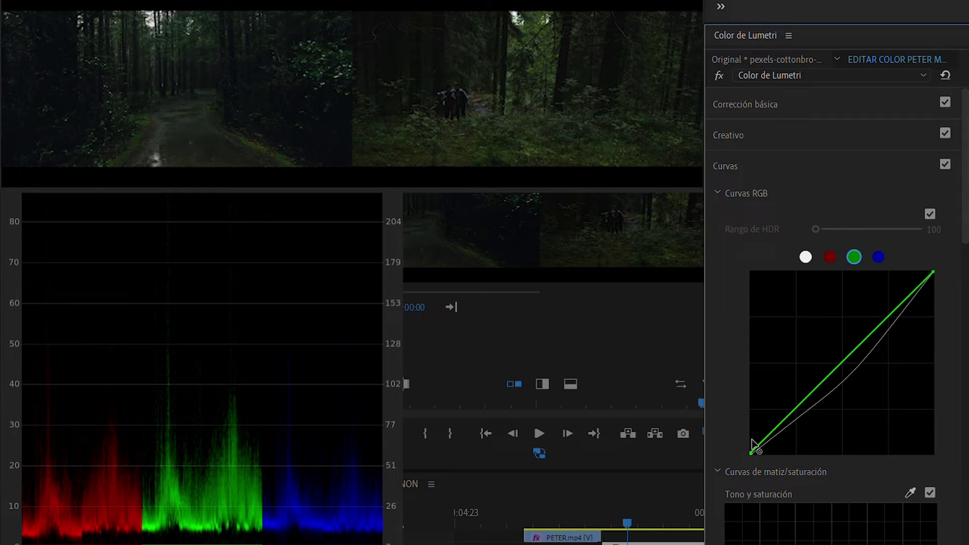
drag(752, 438, 747, 440)
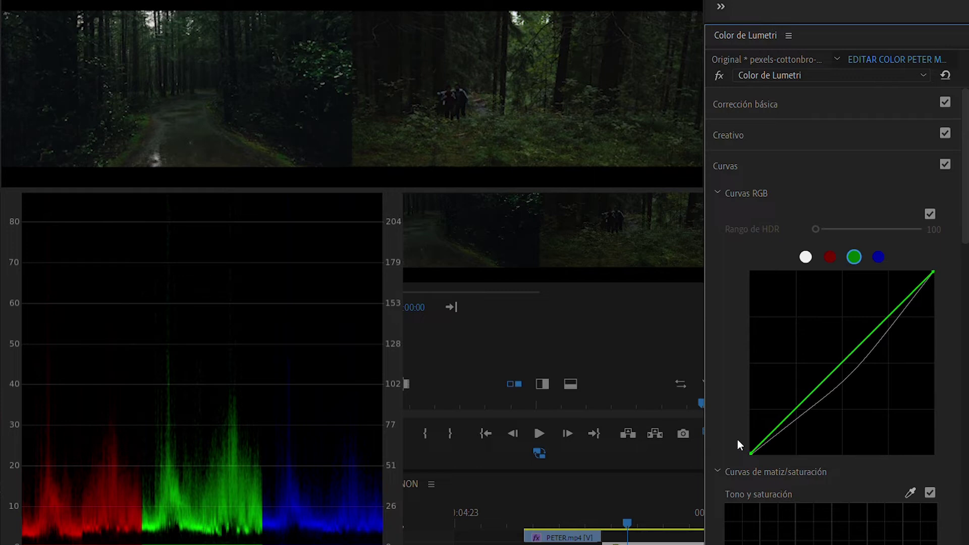
drag(738, 444, 737, 445)
drag(748, 443, 749, 439)
drag(872, 329, 876, 335)
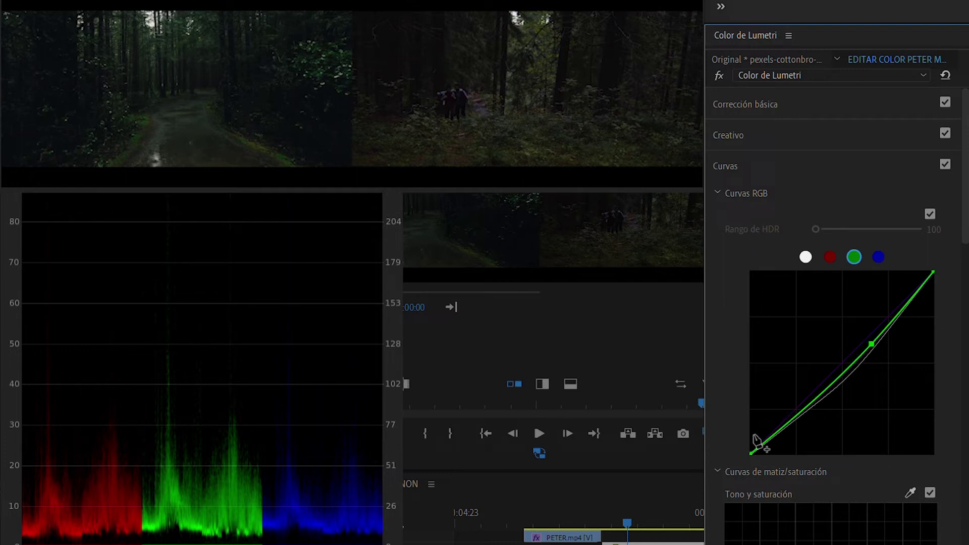
drag(752, 441, 747, 439)
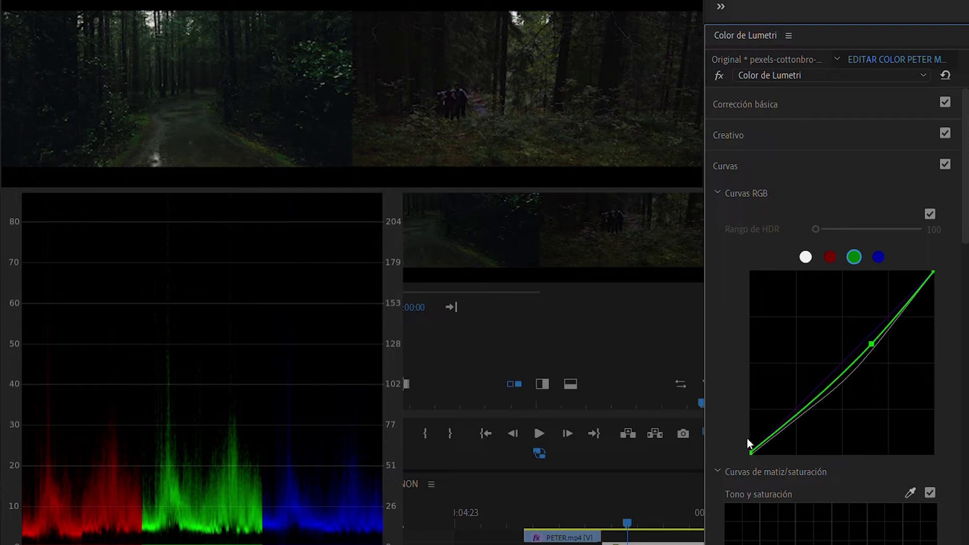
- Add upper green curve points and pull in the green white point to brighten highlights
click(911, 297)
mouse_move(933, 273)
mouse_down()
mouse_move(913, 257)
mouse_move(934, 252)
mouse_up()
drag(910, 300, 913, 288)
drag(912, 287, 915, 289)
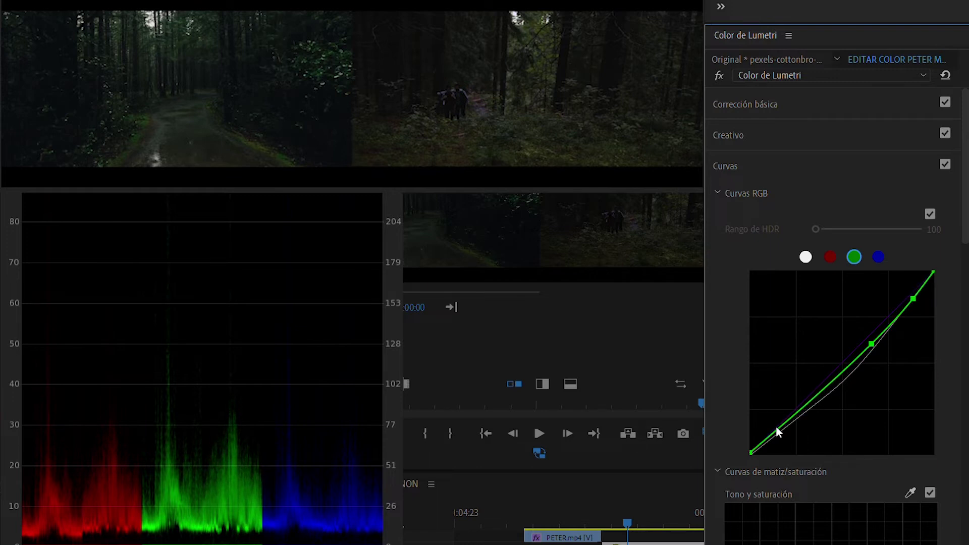
click(829, 255)
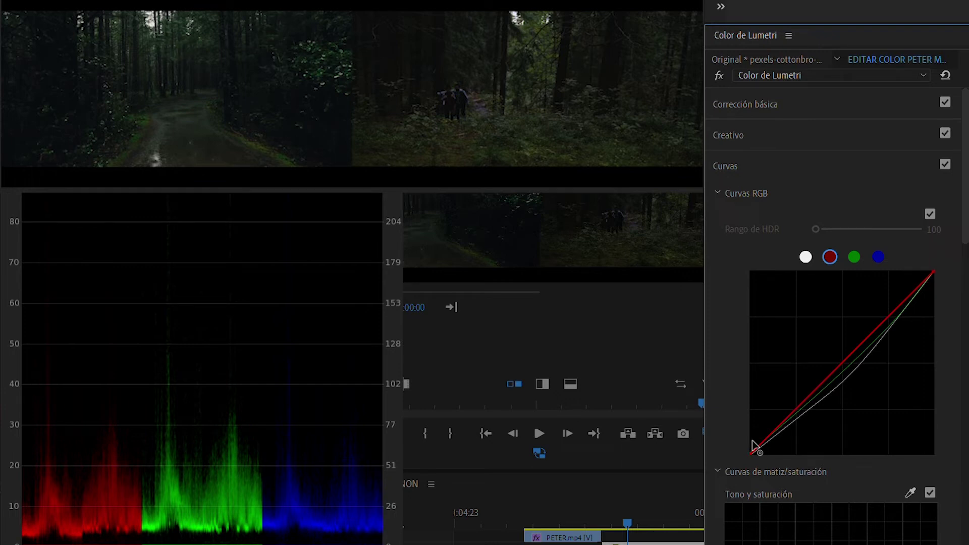
- Nudge the red black point and add two points lowering the red mids and lifting upper reds
drag(752, 442, 752, 440)
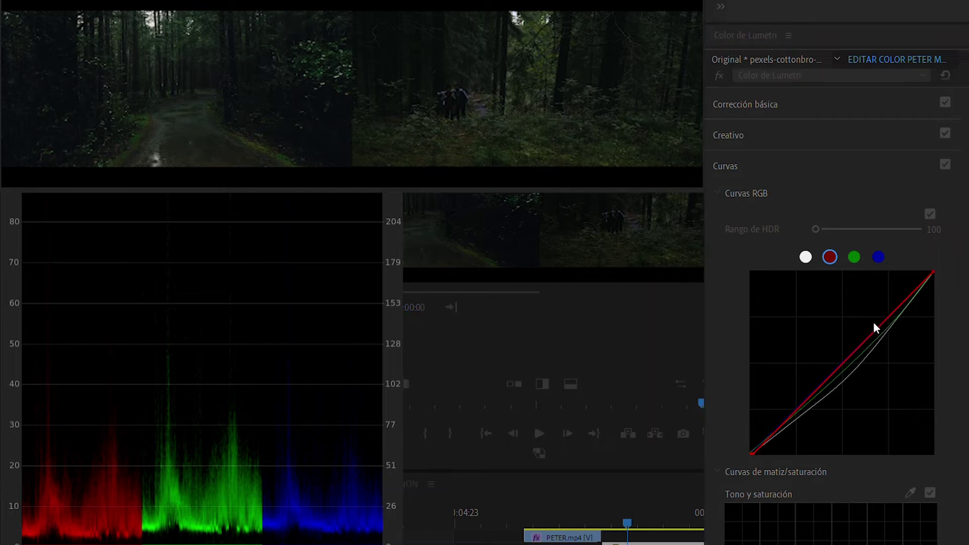
click(860, 352)
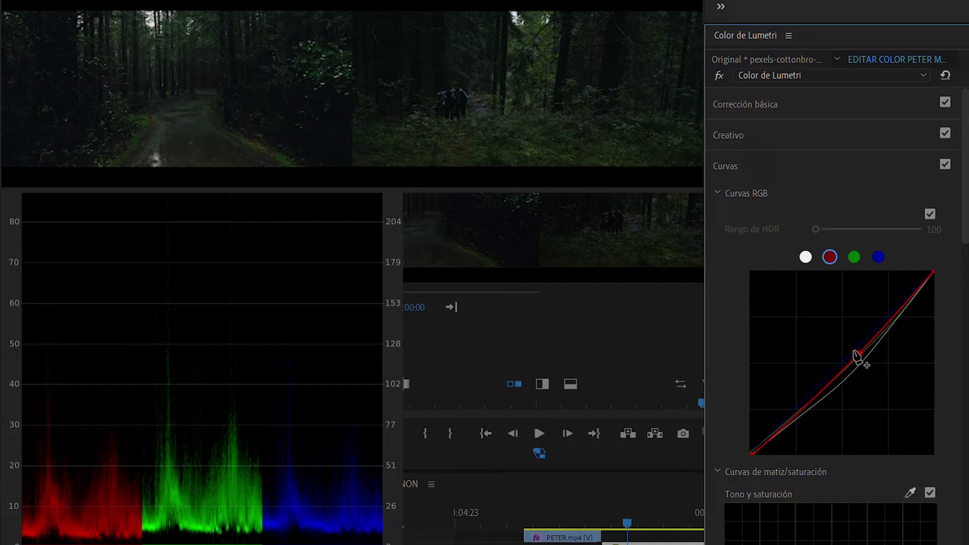
drag(860, 340, 860, 342)
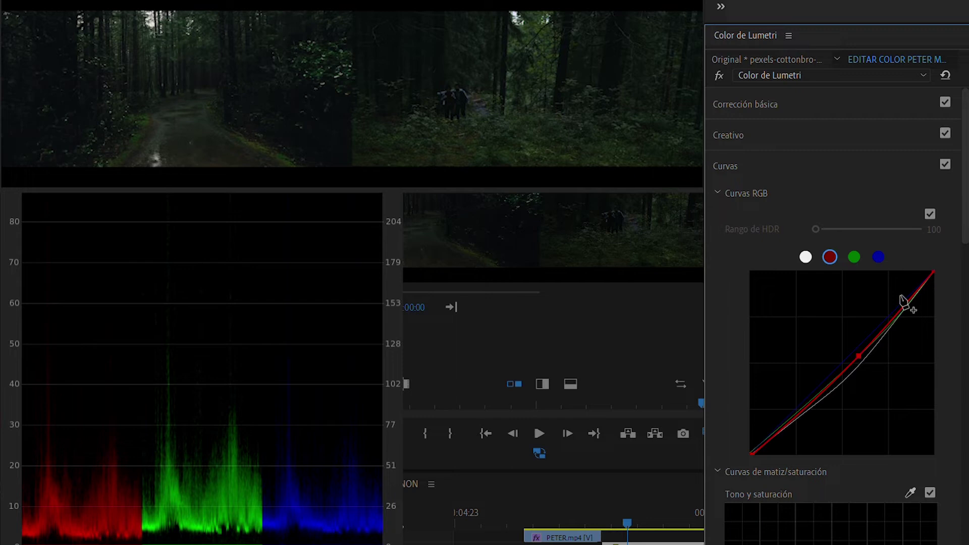
click(899, 294)
drag(899, 294, 900, 295)
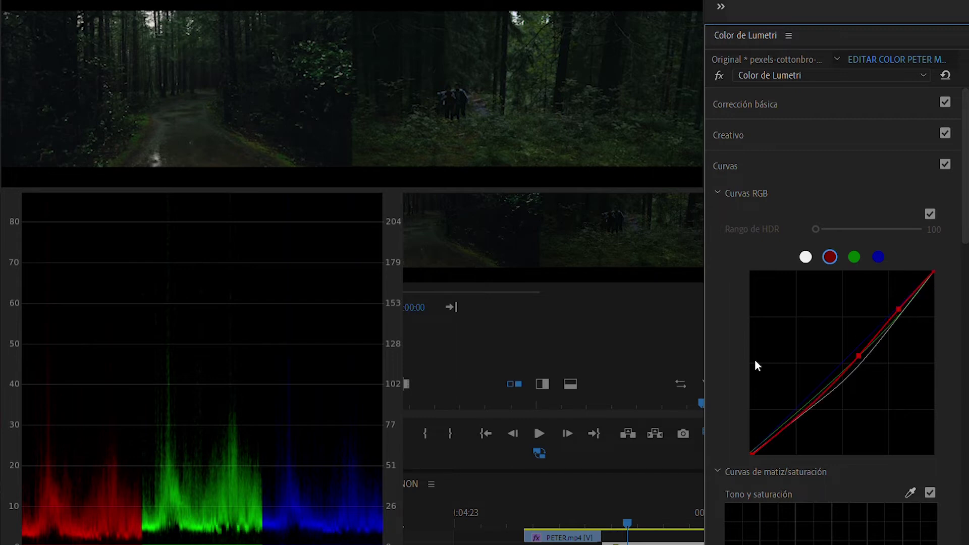
- Toggle the Curves adjustment repeatedly to compare the clip with and without the red-curve grade
click(944, 154)
click(945, 154)
click(945, 152)
click(945, 152)
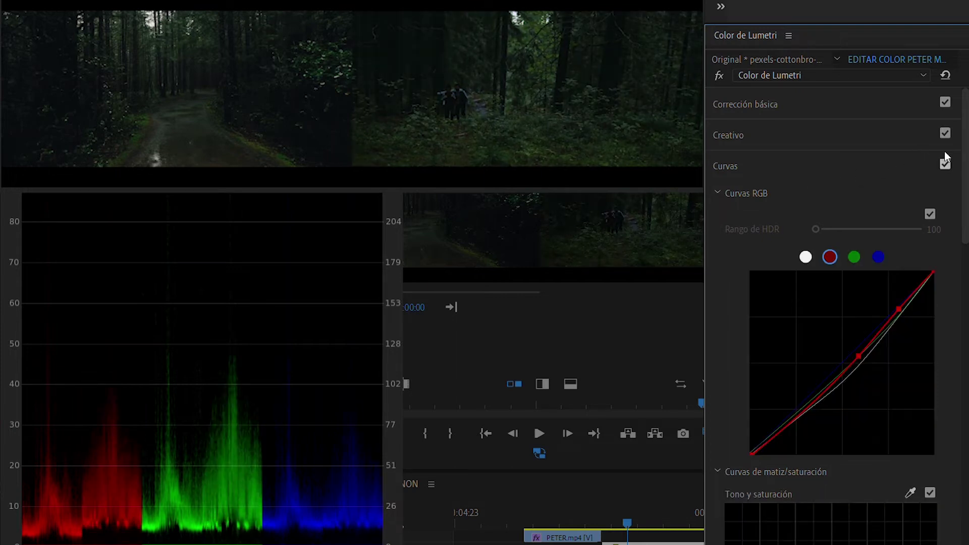
click(944, 152)
click(945, 152)
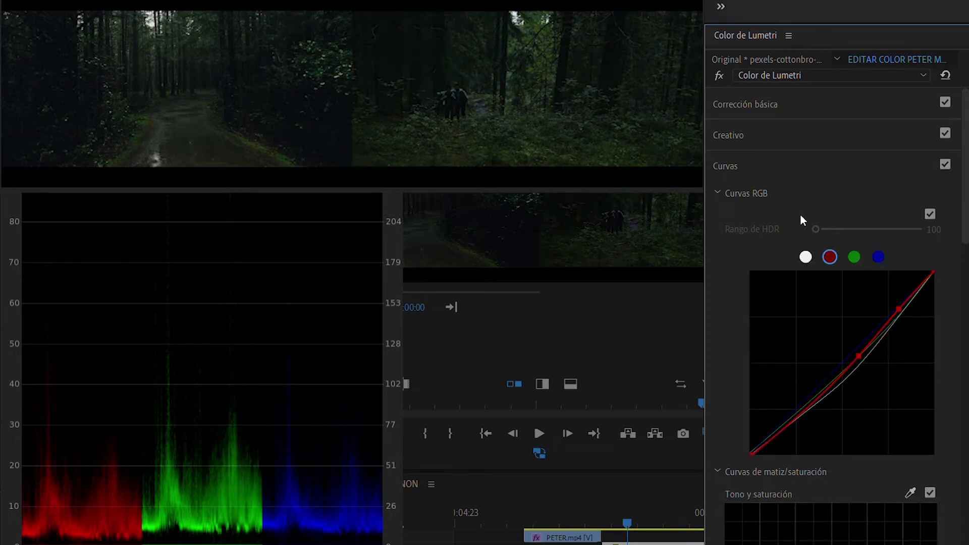
- Reopen the Curves section and select the blue channel curve
click(758, 149)
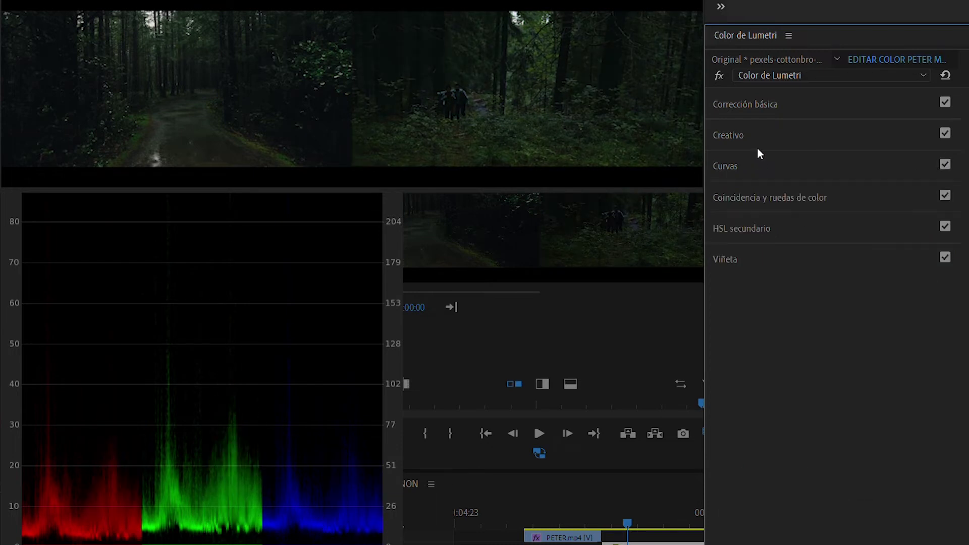
click(736, 175)
click(806, 257)
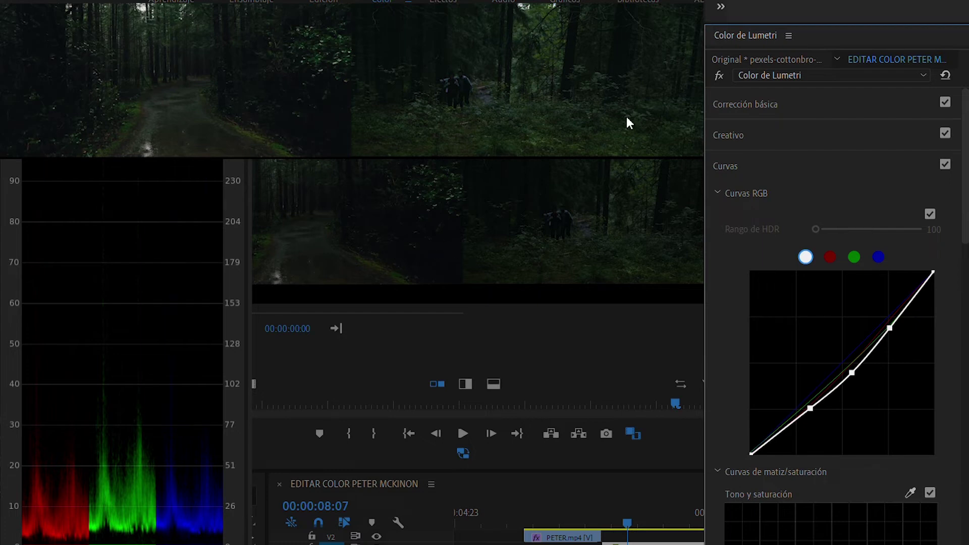
click(786, 152)
click(786, 151)
click(878, 257)
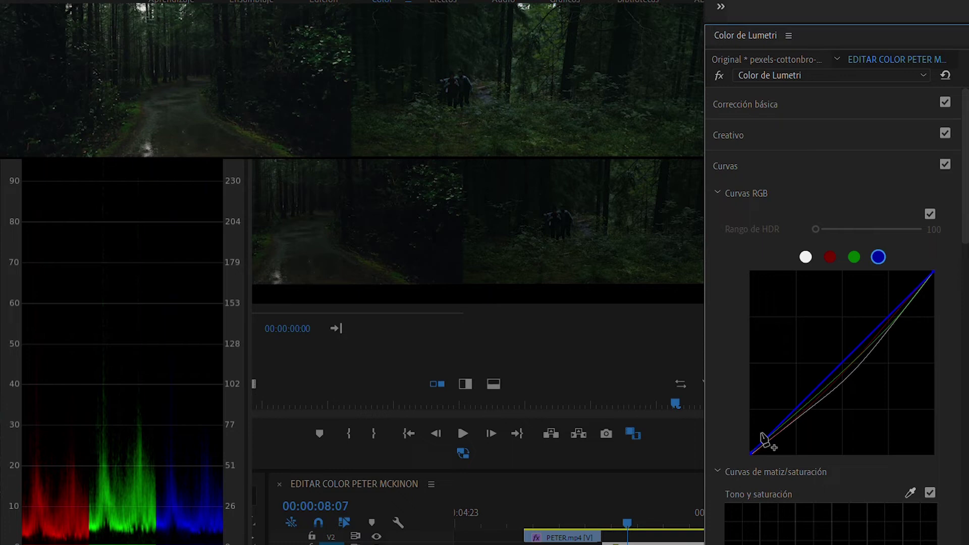
- Add four control points along the blue curve and fine-tune its shadow point
click(801, 404)
click(842, 363)
click(884, 320)
click(773, 429)
drag(773, 416, 772, 414)
drag(771, 414, 768, 418)
drag(768, 417, 767, 420)
- Toggle Curves off and on to compare, then fold the Curves section away
click(932, 199)
click(932, 198)
click(783, 153)
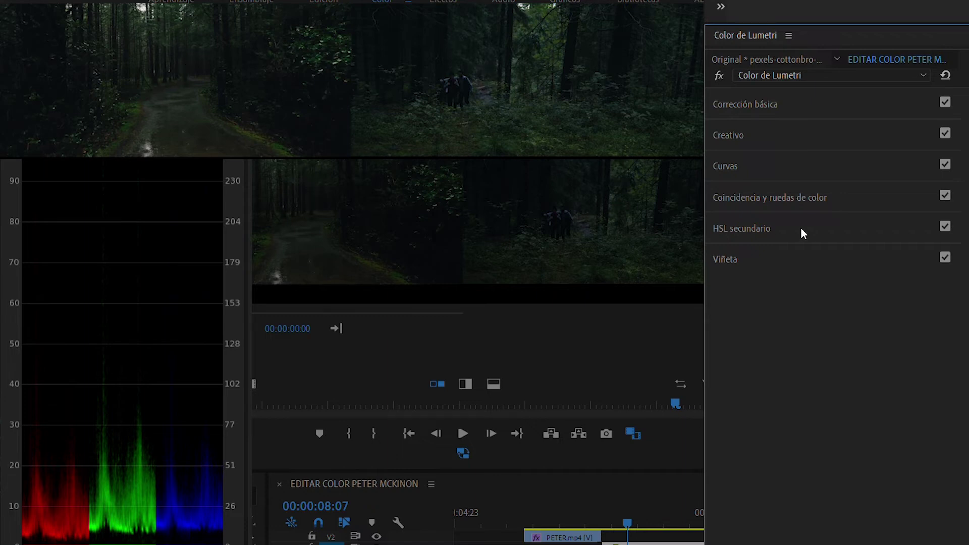
- In HSL Secondary, disable the H and S keys and widen the luminance range toward darker tones
click(748, 211)
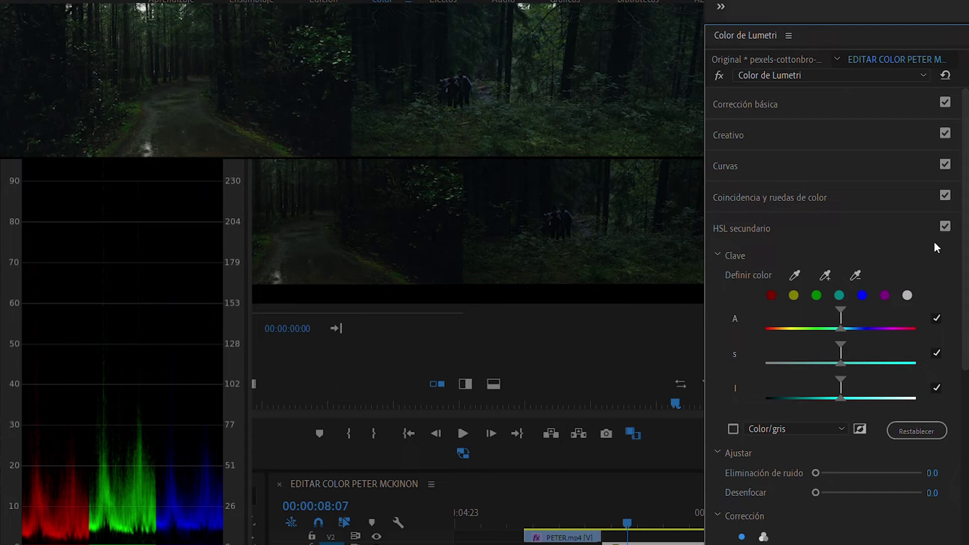
scroll(919, 192, down, 3)
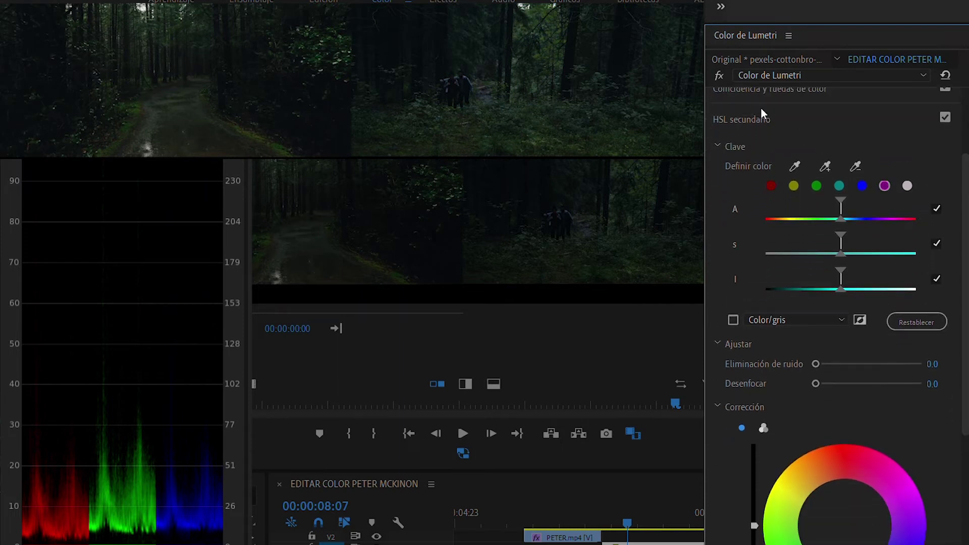
click(936, 209)
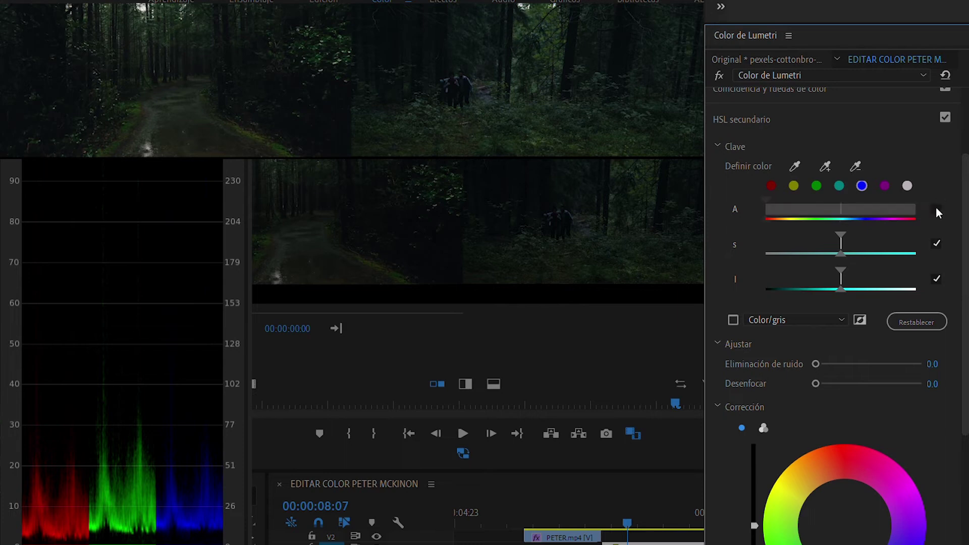
click(936, 244)
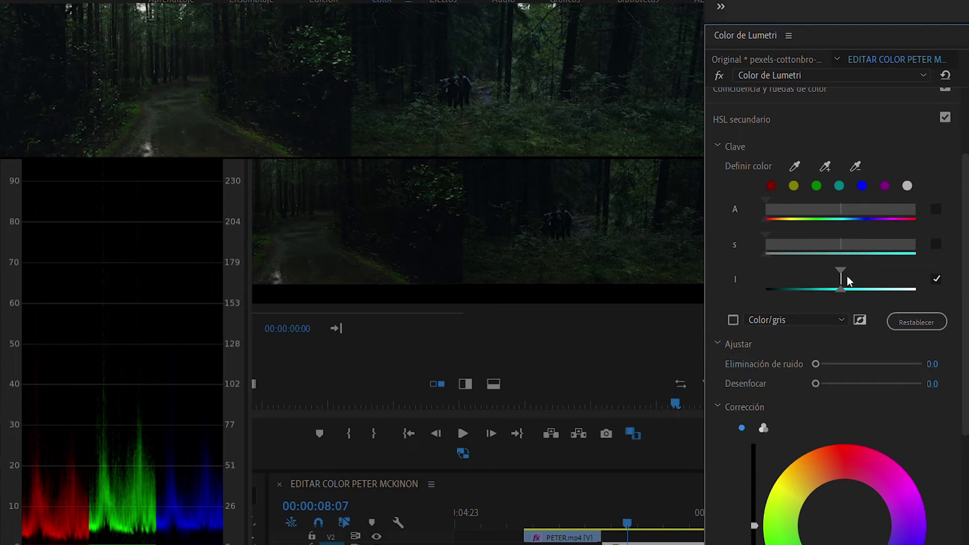
drag(842, 276, 781, 281)
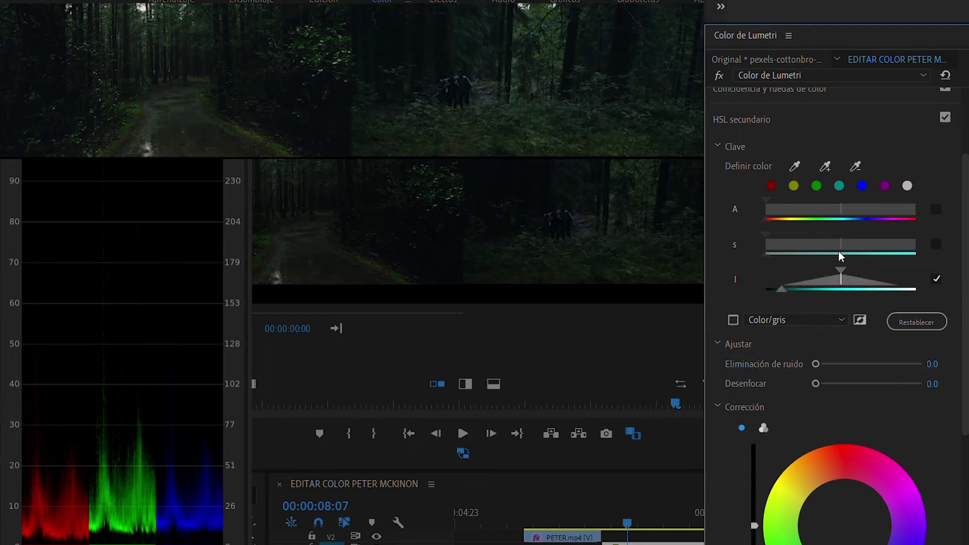
drag(836, 254, 794, 253)
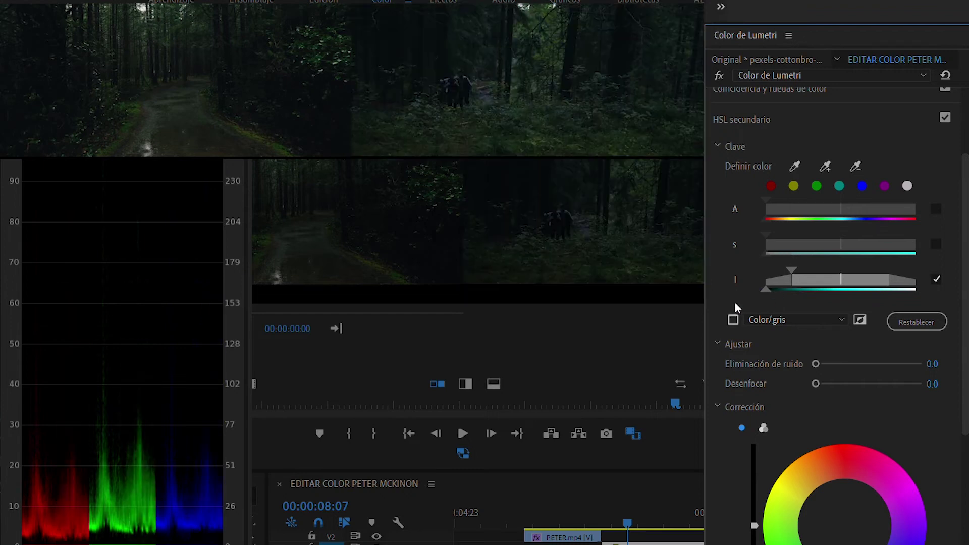
- Preview the gray mask, shift the L range toward brighter tones, and set Blur to 12.8
click(733, 320)
mouse_move(818, 280)
mouse_down()
mouse_move(862, 263)
mouse_move(819, 258)
mouse_up()
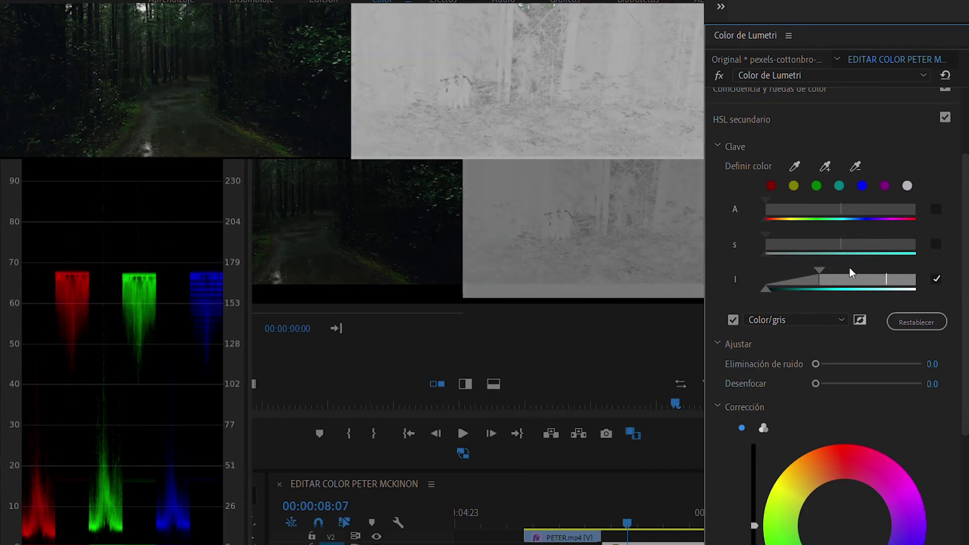
drag(876, 266, 870, 267)
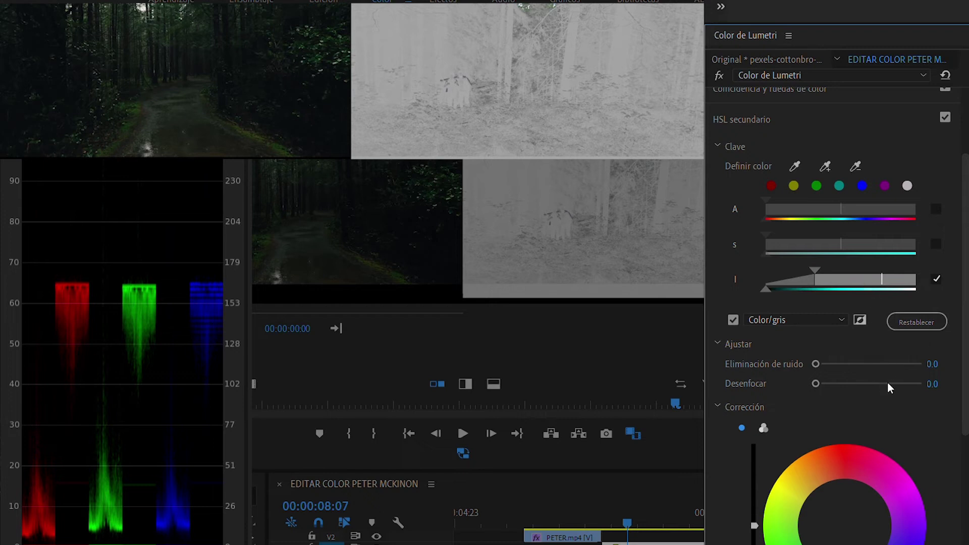
drag(813, 373, 860, 364)
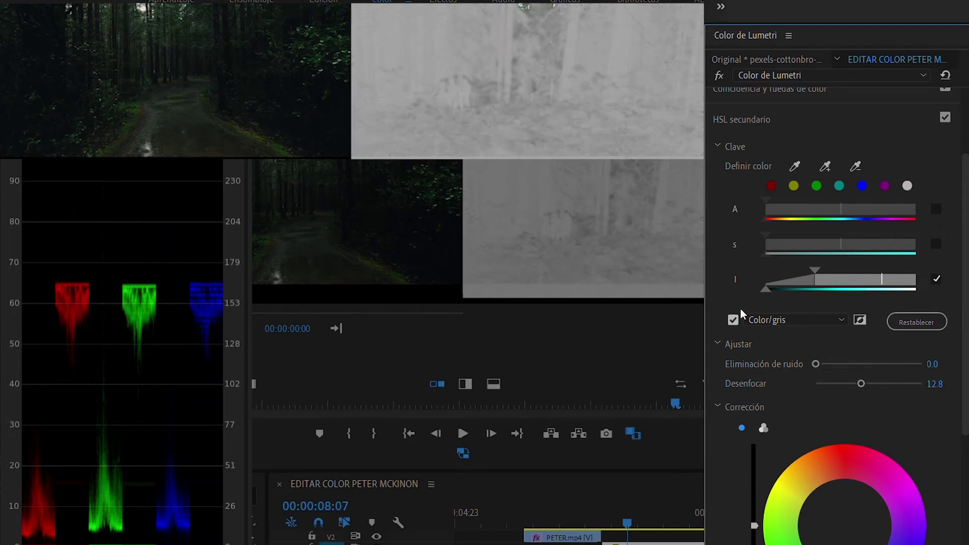
click(734, 317)
scroll(957, 415, down, 3)
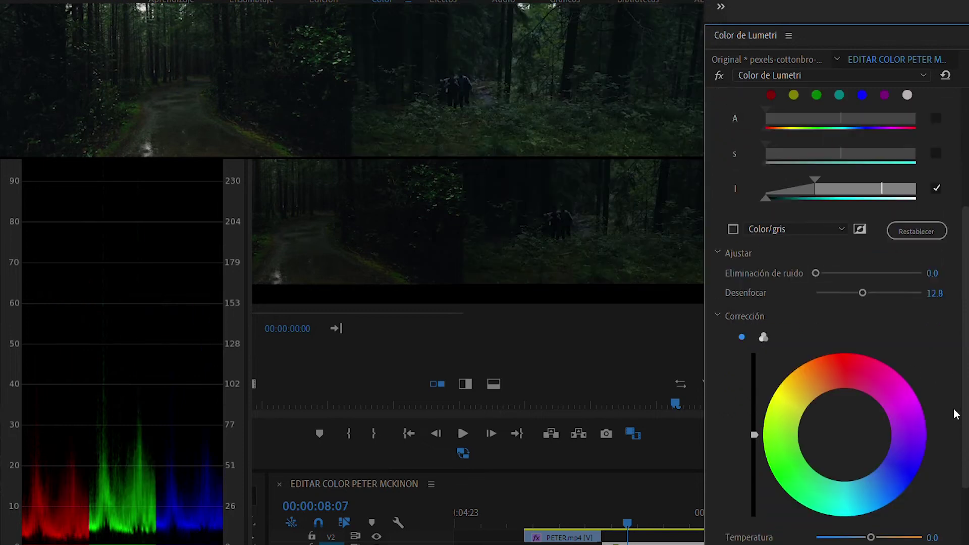
- Switch to three-way correction and brighten the keyed highlights, midtones and shadows
scroll(953, 410, down, 2)
click(764, 261)
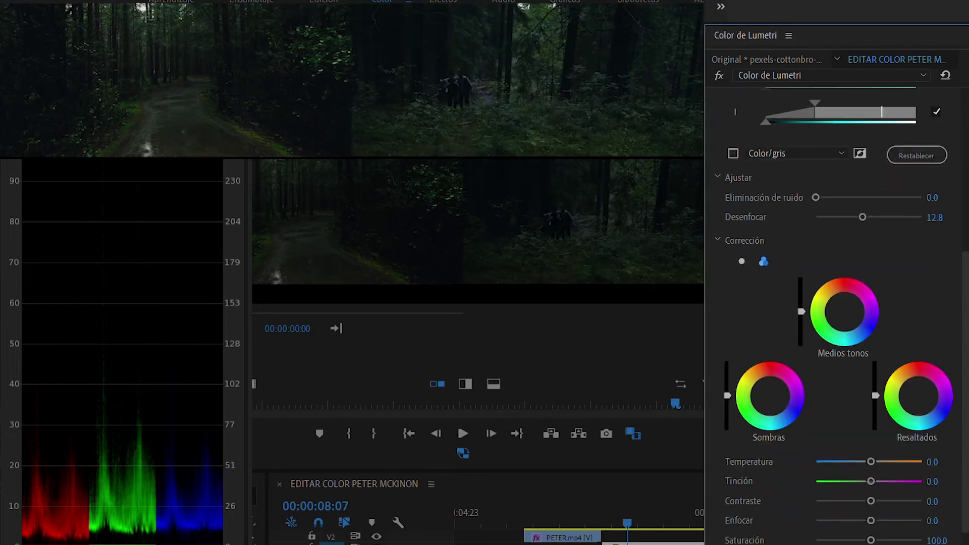
drag(875, 395, 877, 377)
drag(801, 311, 802, 304)
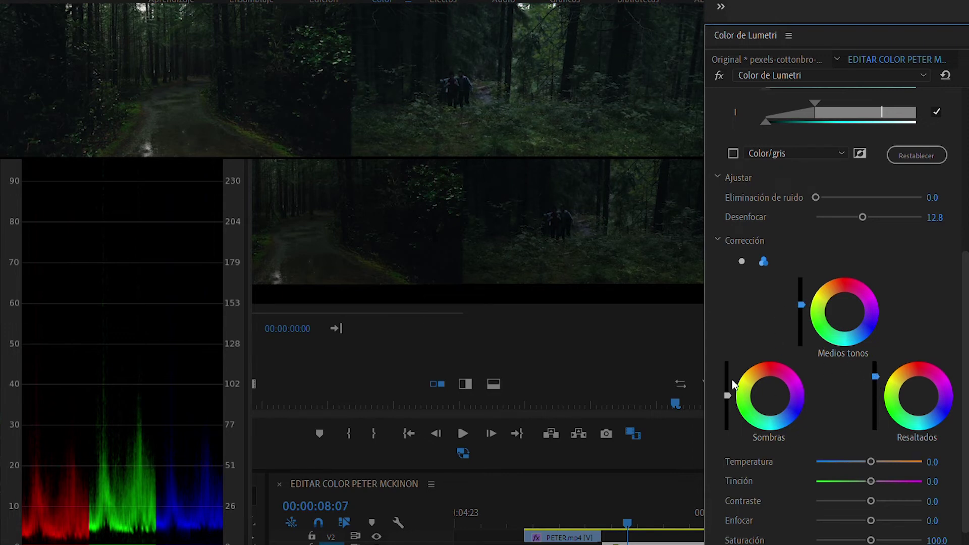
drag(728, 395, 727, 399)
- Toggle HSL Secondary off and on to compare, leaving it enabled, then collapse it
scroll(919, 244, up, 3)
click(945, 115)
click(945, 104)
click(945, 104)
click(945, 104)
click(944, 103)
click(944, 103)
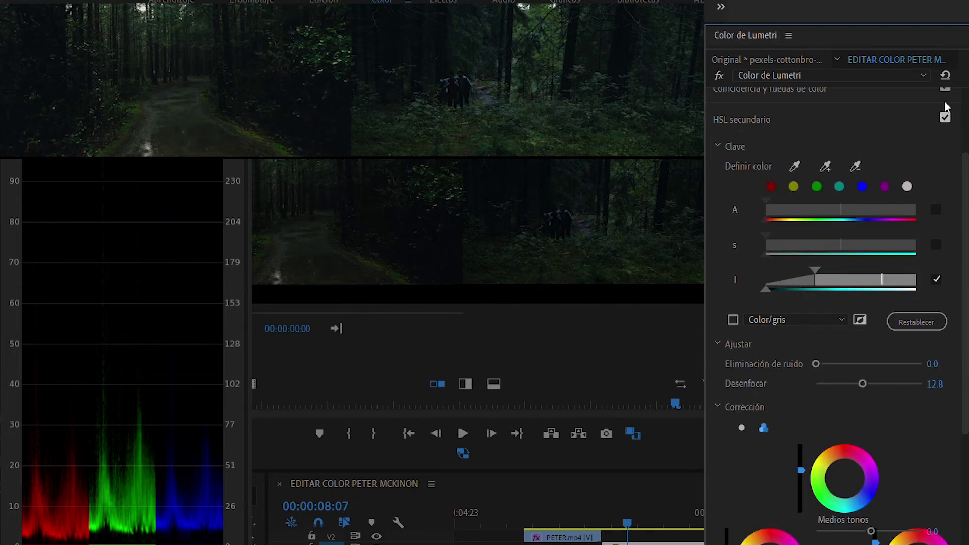
click(916, 104)
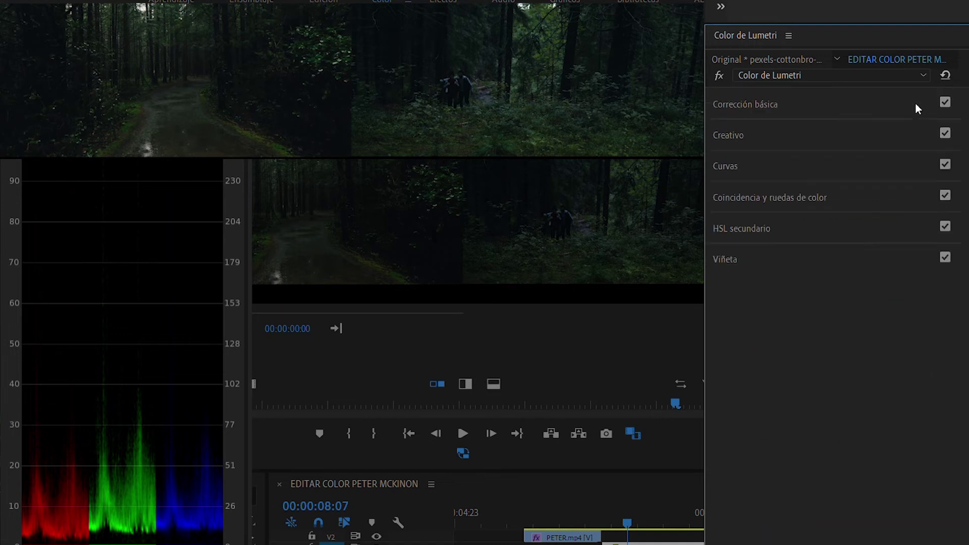
- Warm the clip in Basic Correction with Temperature 7.8 and Tint 2.1
click(828, 223)
scroll(943, 324, down, 6)
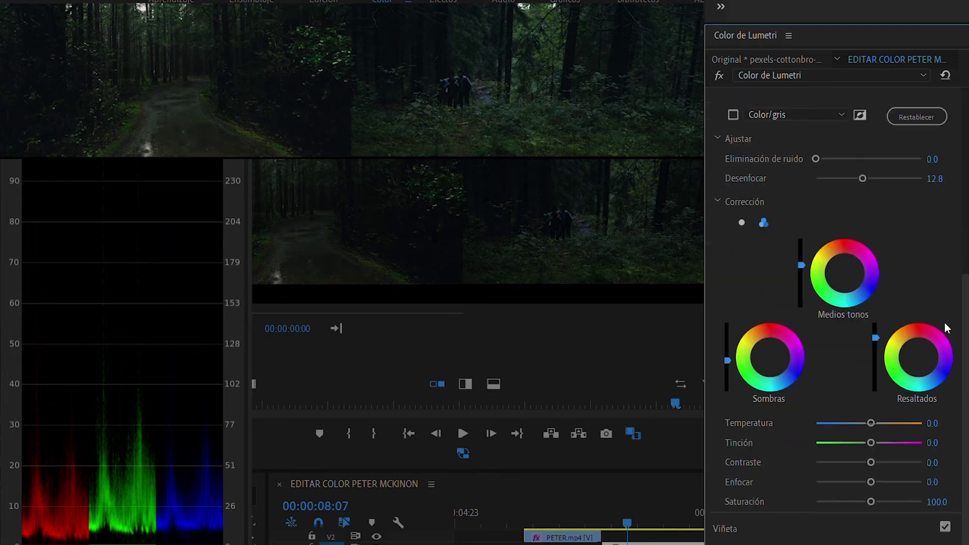
scroll(804, 268, up, 10)
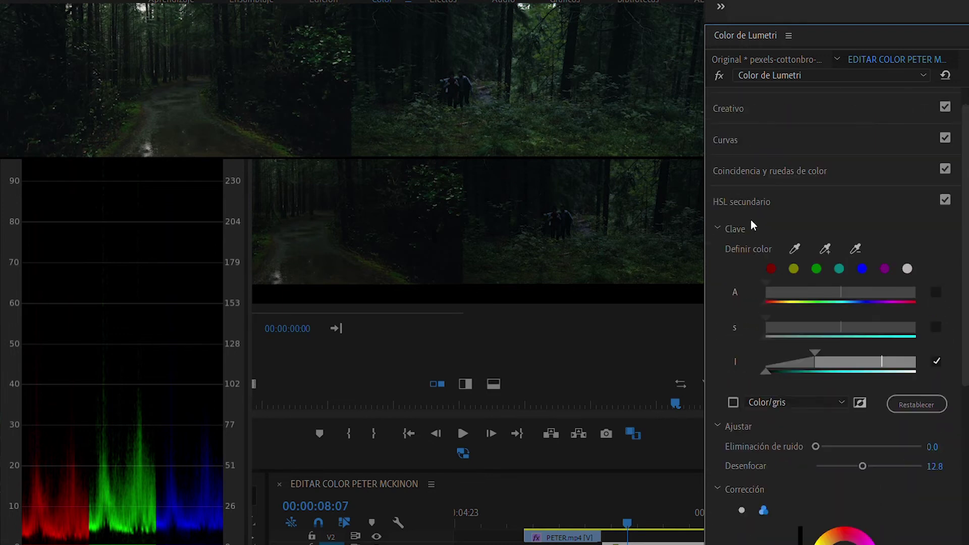
click(745, 196)
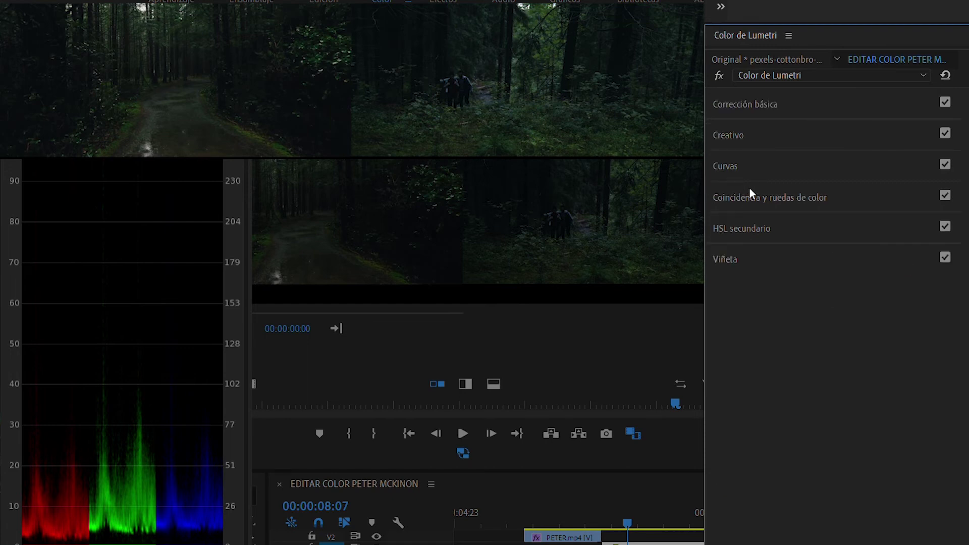
click(773, 104)
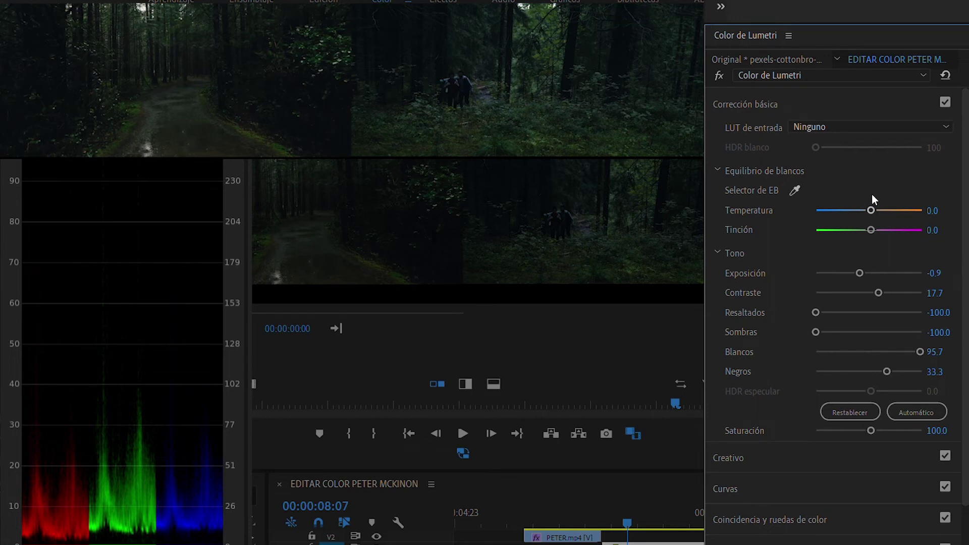
scroll(873, 197, up, 4)
scroll(871, 212, down, 2)
- Compare the graded clip against the ungraded view in the monitor, ending with the grade shown
click(116, 505)
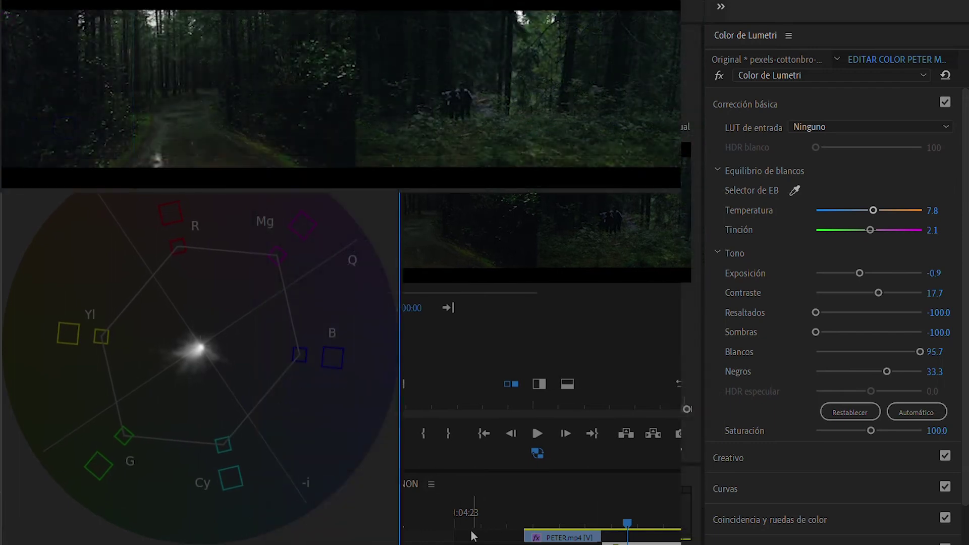
key(Delete)
key(ctrl+z)
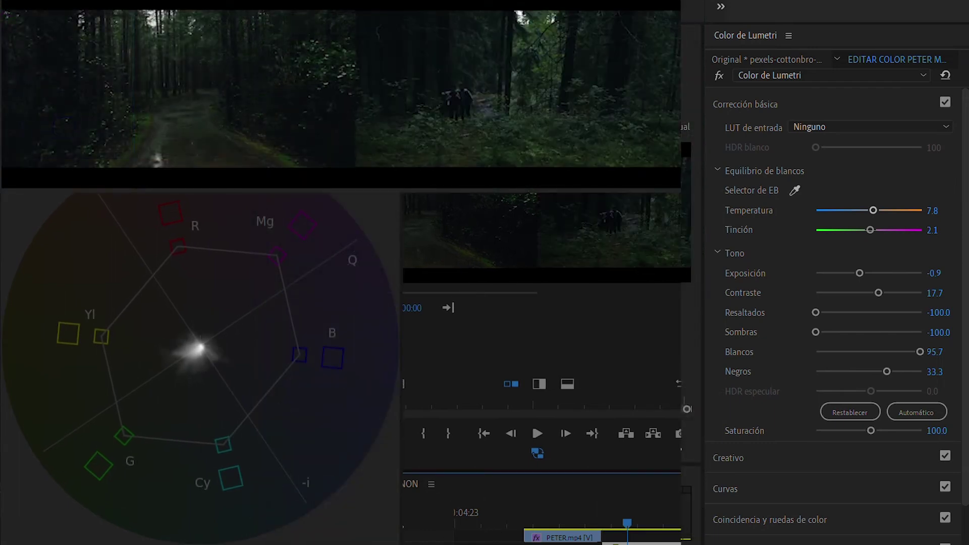
key(ctrl+shift+z)
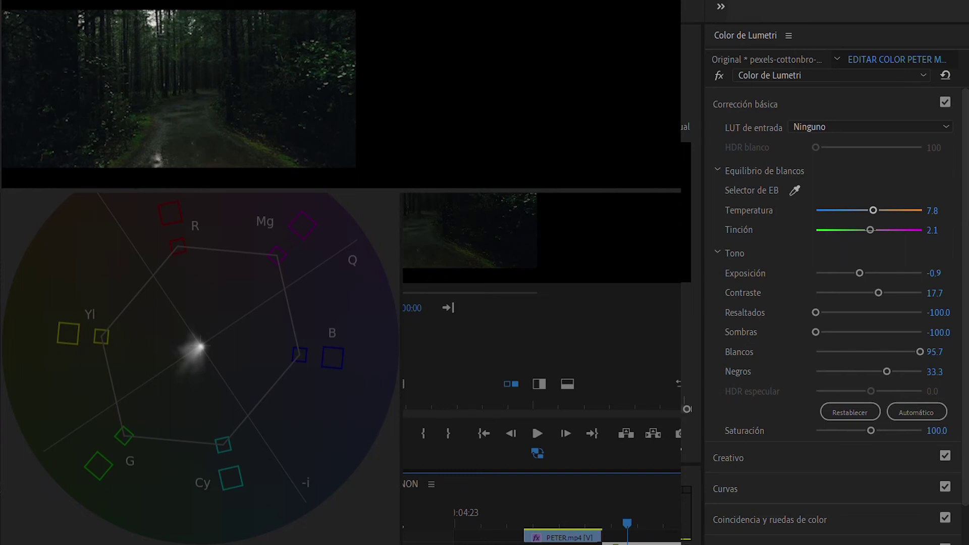
key(ctrl+z)
key(ctrl+shift+z)
key(ctrl+z)
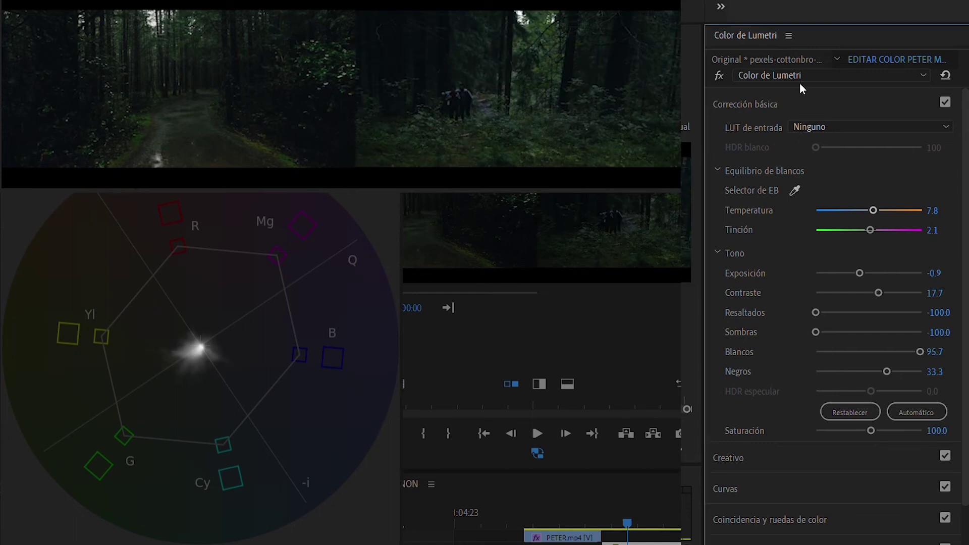
- Collapse Basic Correction and show the RGB and Hue/Saturation curves
click(795, 104)
click(750, 166)
scroll(946, 298, down, 5)
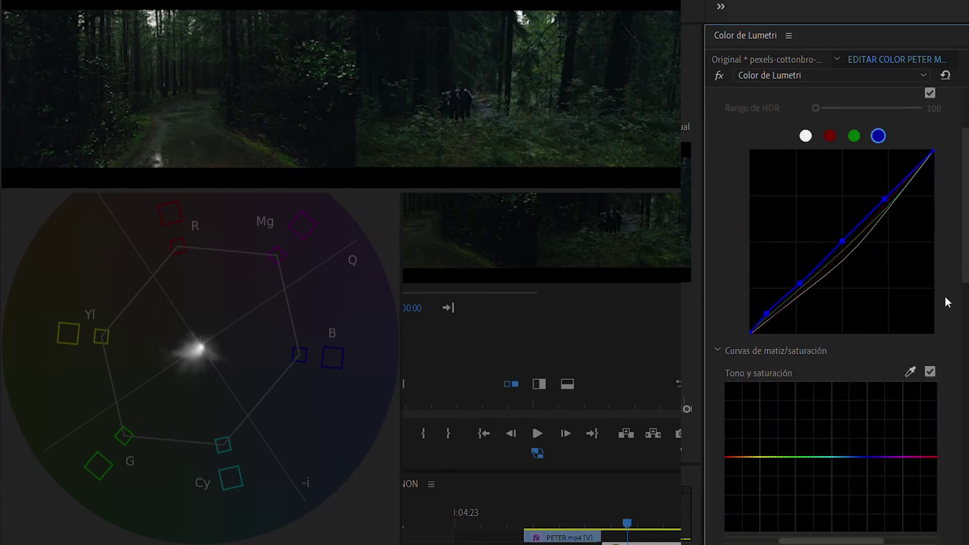
- Bring Hue Saturation Curves into view and drag the divider left to widen Lumetri Color
scroll(945, 297, down, 2)
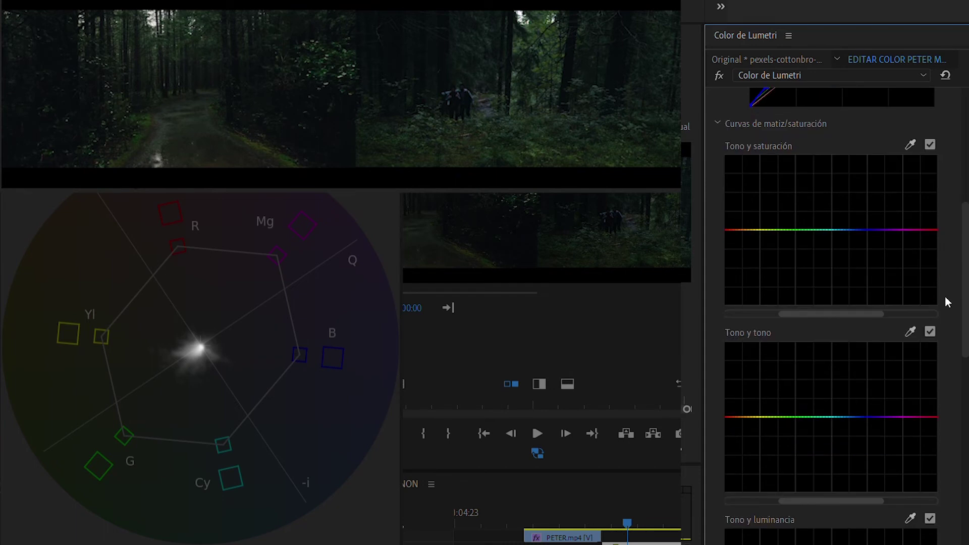
scroll(950, 313, down, 1)
scroll(950, 313, up, 1)
drag(705, 298, 686, 301)
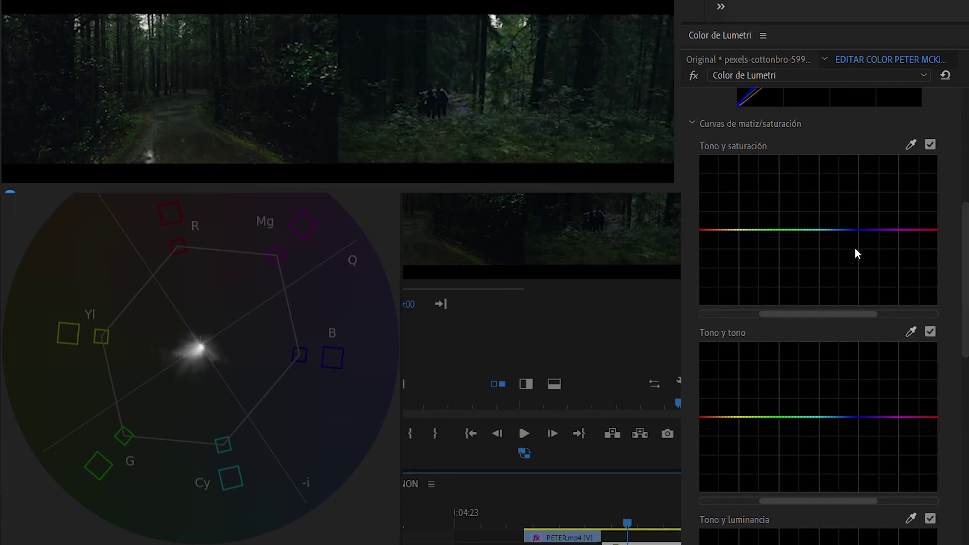
- Add points on Hue vs Sat and pull the blue-to-magenta range down into a deep dip
scroll(833, 252, up, 2)
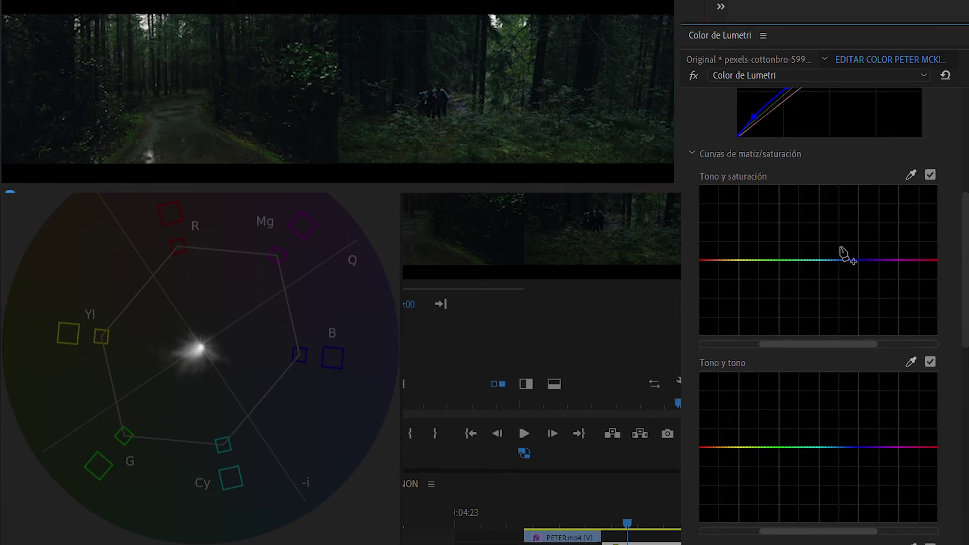
click(837, 260)
drag(826, 325, 758, 329)
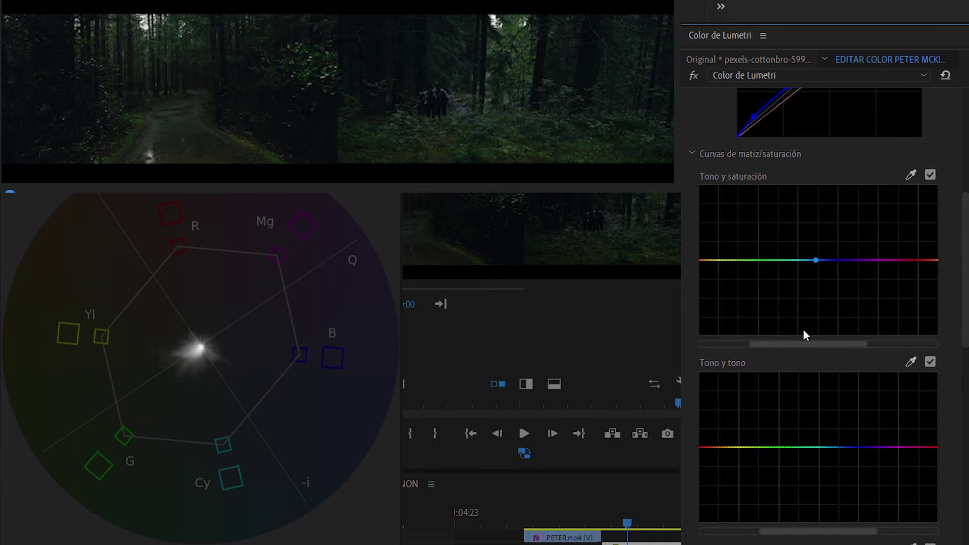
click(873, 260)
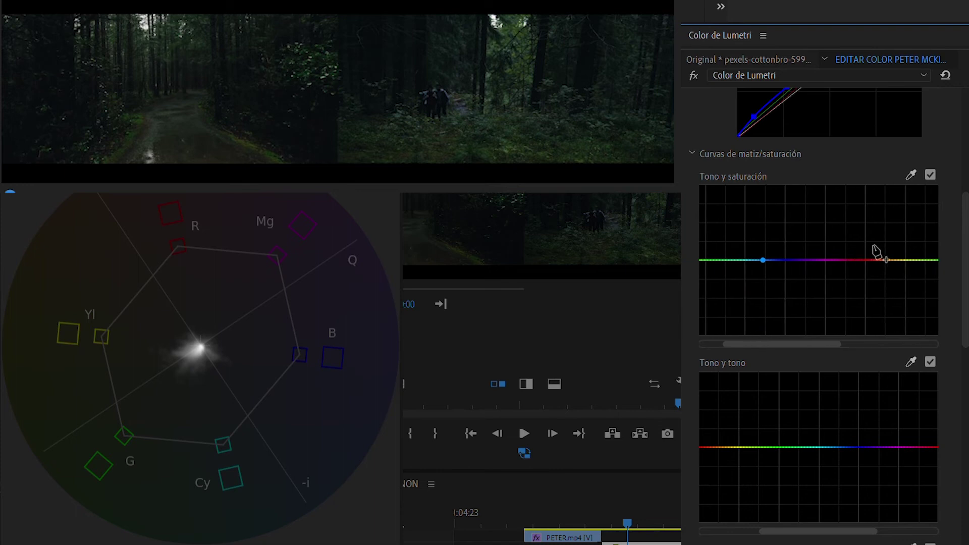
drag(796, 259, 777, 311)
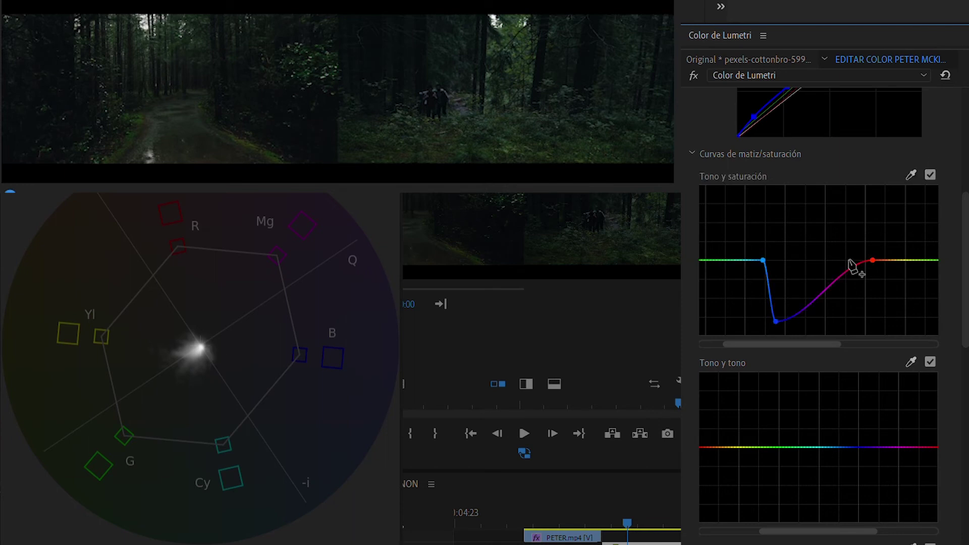
drag(853, 266, 858, 311)
- Toggle the Hue vs Sat checkbox off and on to compare the clip before and after
click(932, 162)
click(932, 161)
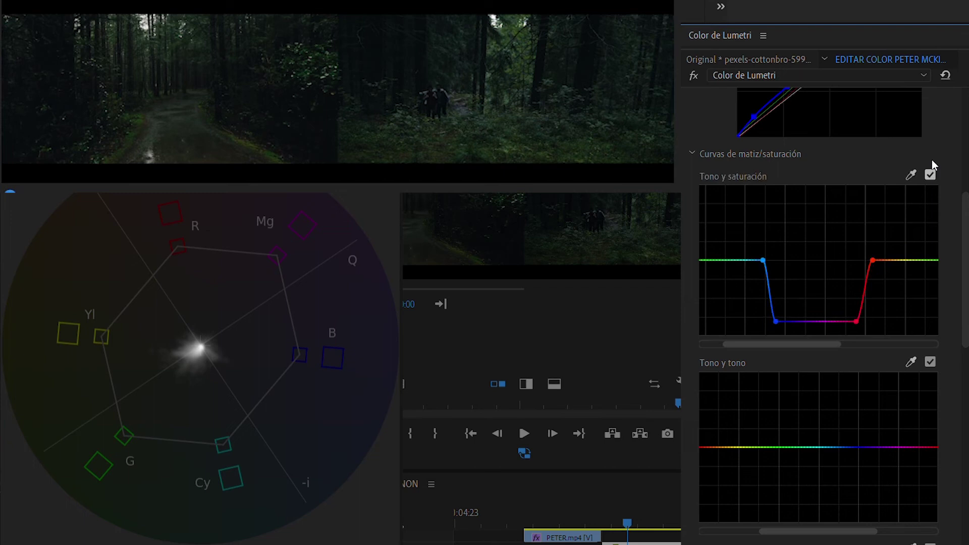
click(932, 161)
click(932, 160)
- Scroll back up the Lumetri panel and collapse the Curves section
scroll(966, 256, down, 1)
scroll(966, 256, down, 1)
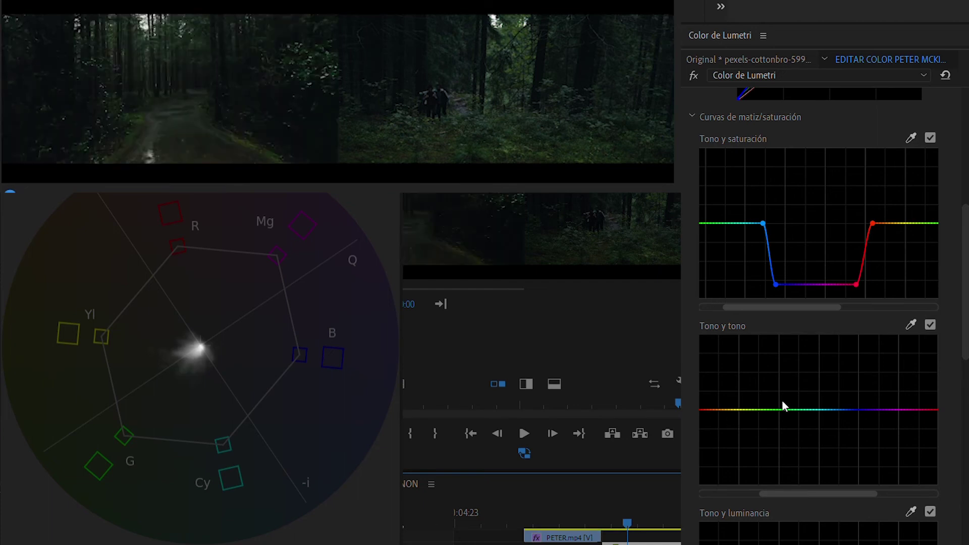
drag(966, 300, 967, 192)
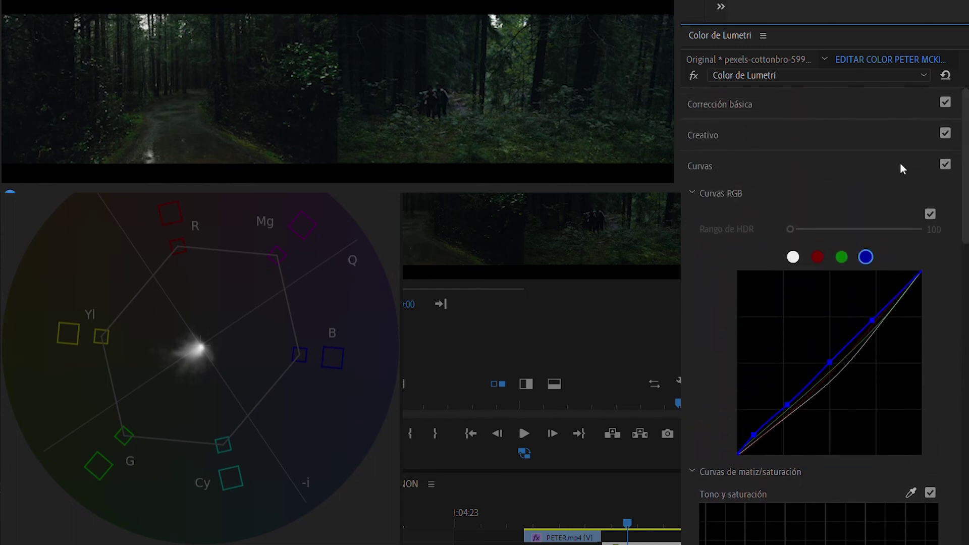
click(701, 161)
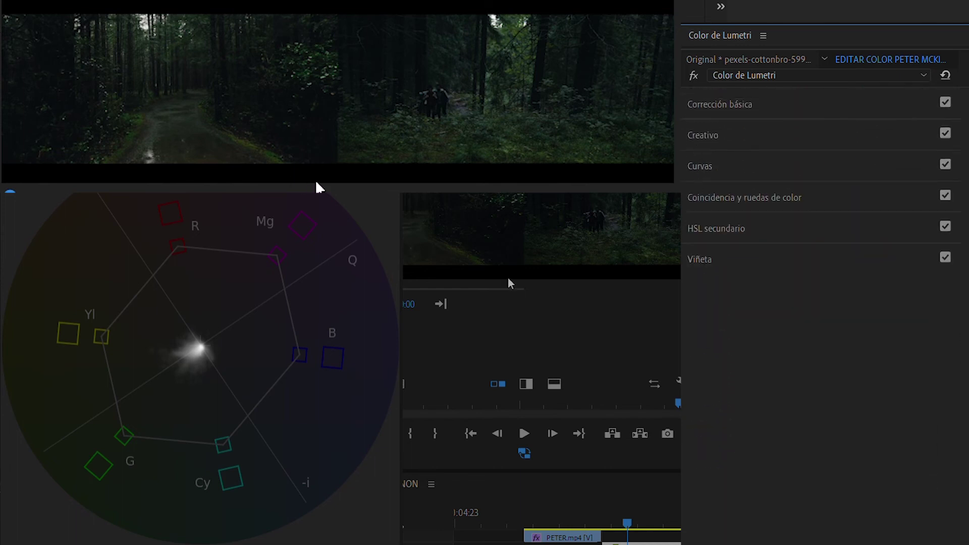
- Add three points on Hue vs Hue and raise the middle one into a gentle green-cyan bump
click(725, 166)
scroll(950, 307, down, 2)
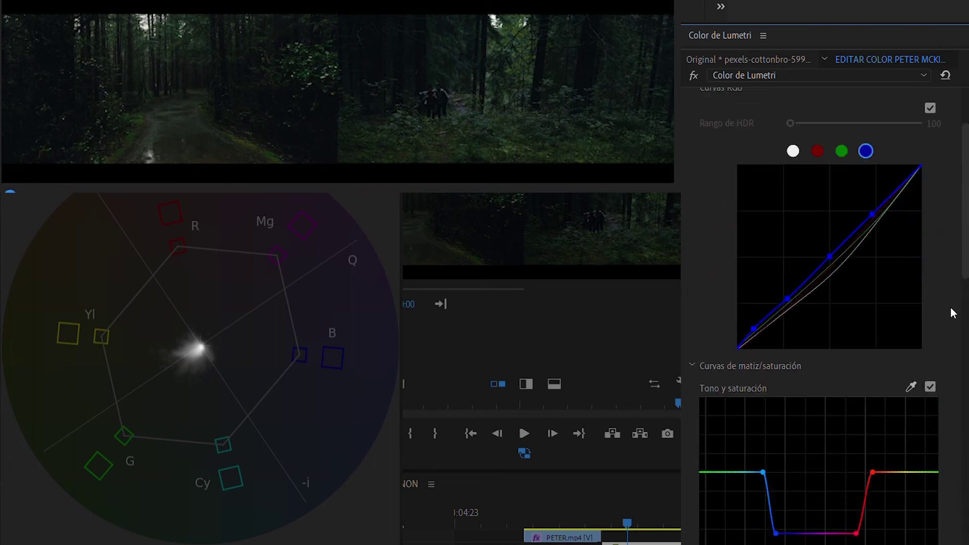
scroll(950, 308, down, 2)
scroll(950, 307, down, 3)
scroll(950, 308, down, 1)
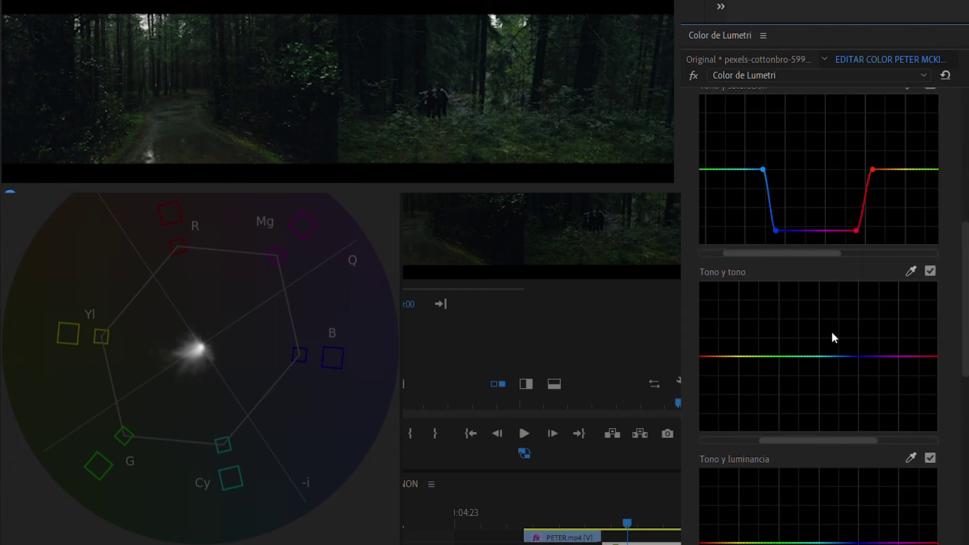
click(821, 356)
click(851, 357)
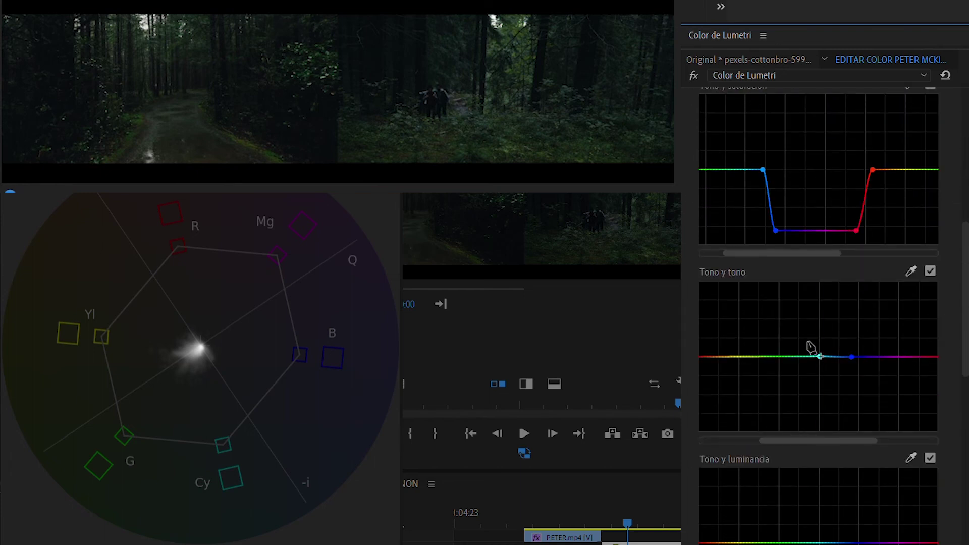
click(789, 356)
drag(817, 341, 818, 333)
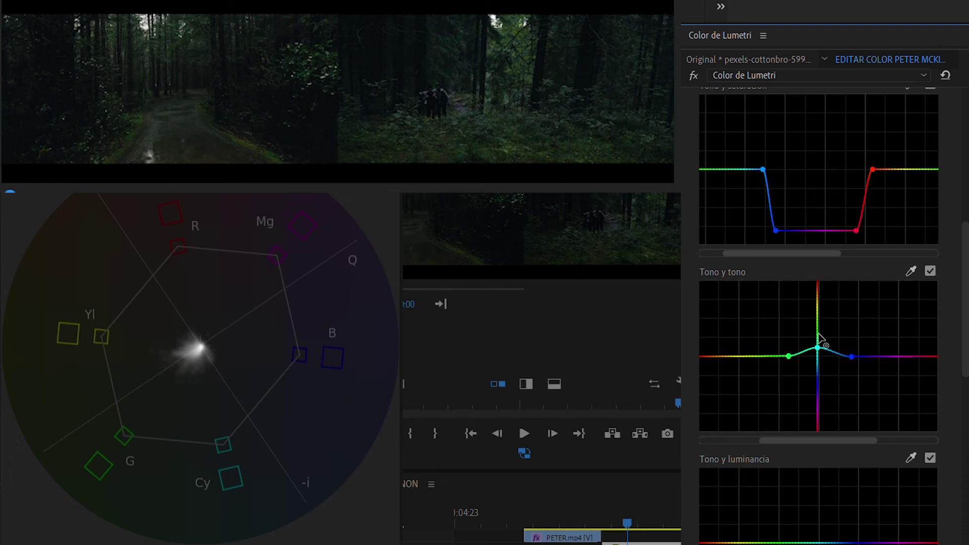
drag(819, 334, 819, 337)
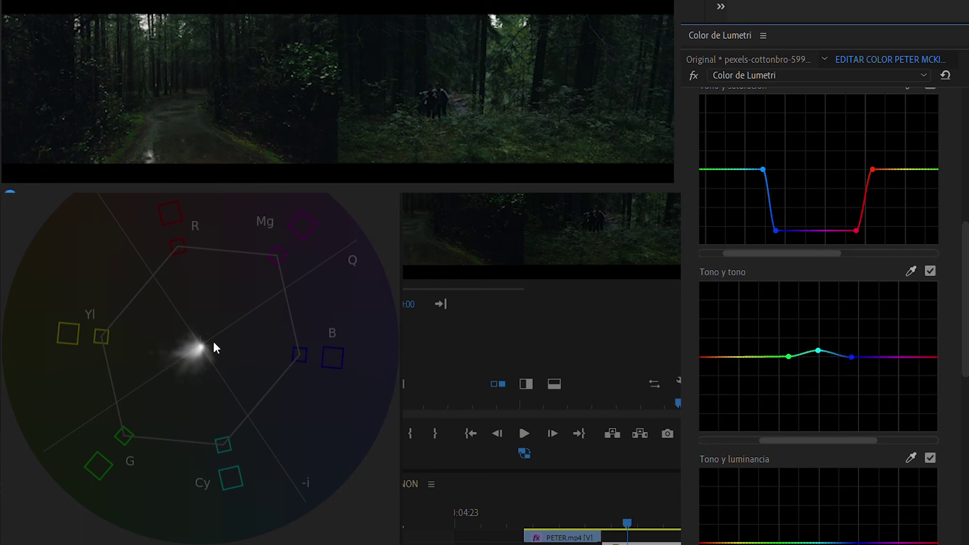
- Toggle the Hue vs Hue checkbox off and on twice to compare the shift
click(932, 256)
click(932, 256)
click(932, 256)
click(932, 255)
drag(960, 282, 961, 157)
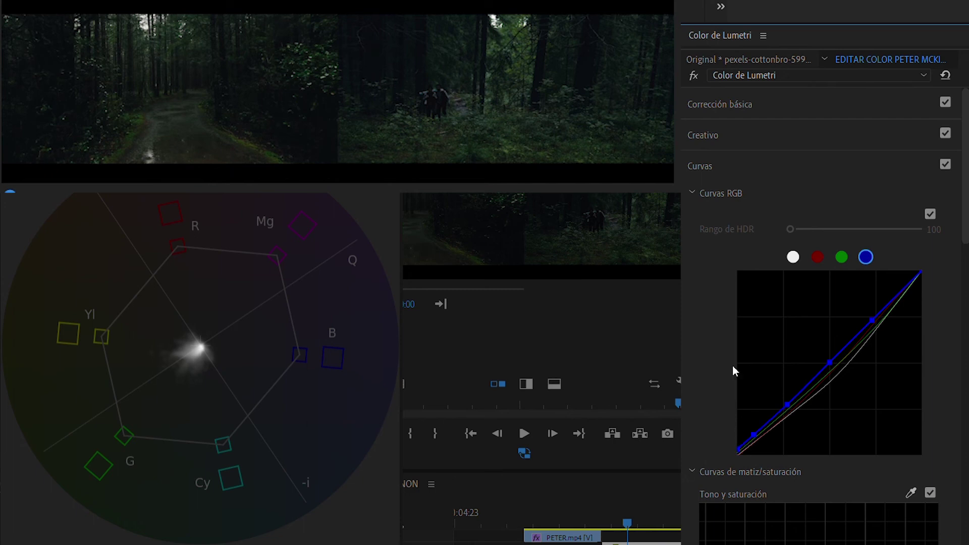
- Switch RGB Curves to the white master curve and add a shadow point near its bottom
click(793, 253)
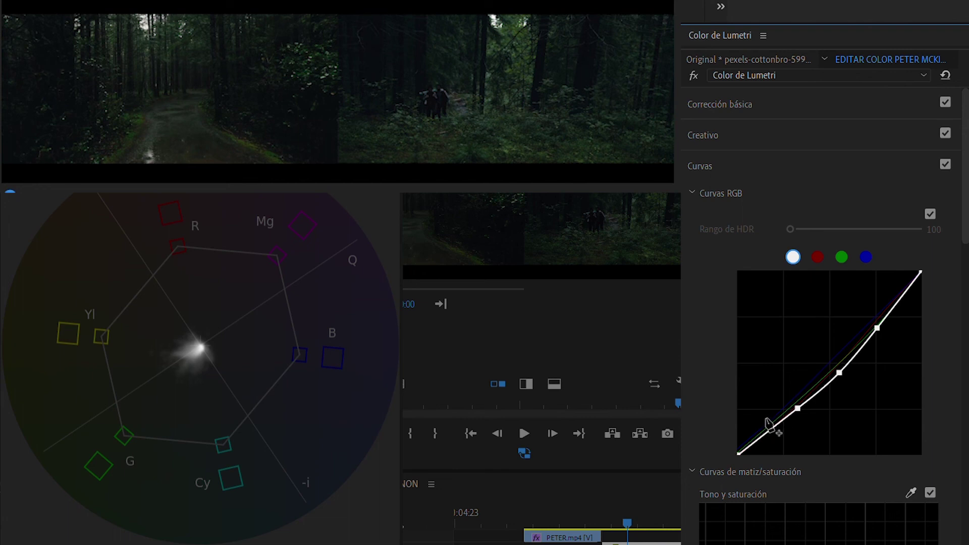
click(765, 430)
- Nudge the new master-curve shadow point slightly down, then collapse the Curves section
drag(765, 419, 767, 422)
drag(767, 424, 768, 426)
drag(767, 422, 765, 423)
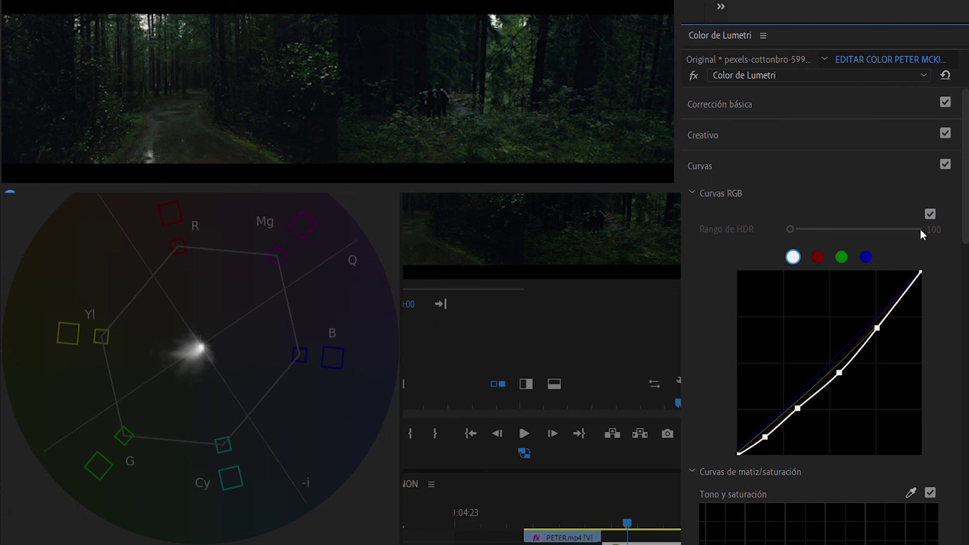
click(826, 144)
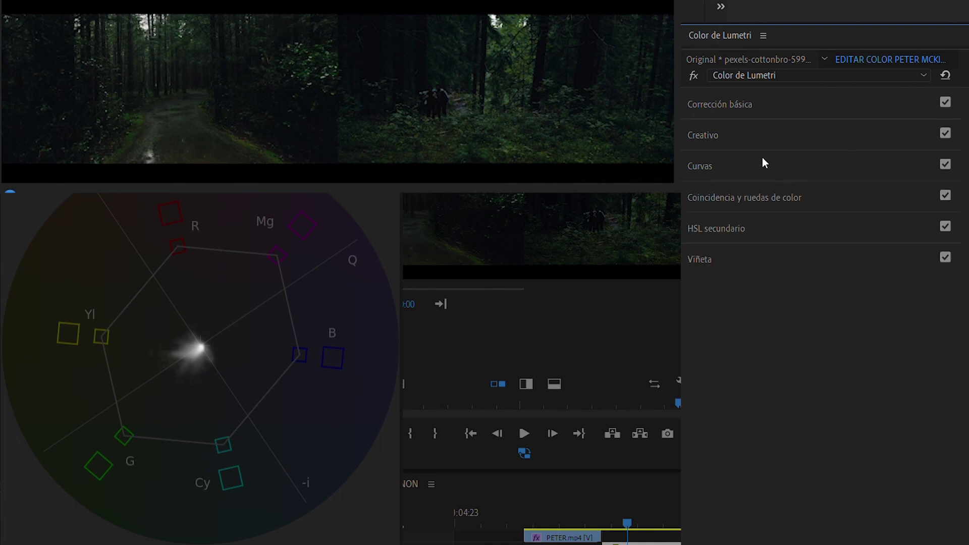
- Toggle the Lumetri Color fx bypass repeatedly to compare before and after, then reopen Curves
click(695, 62)
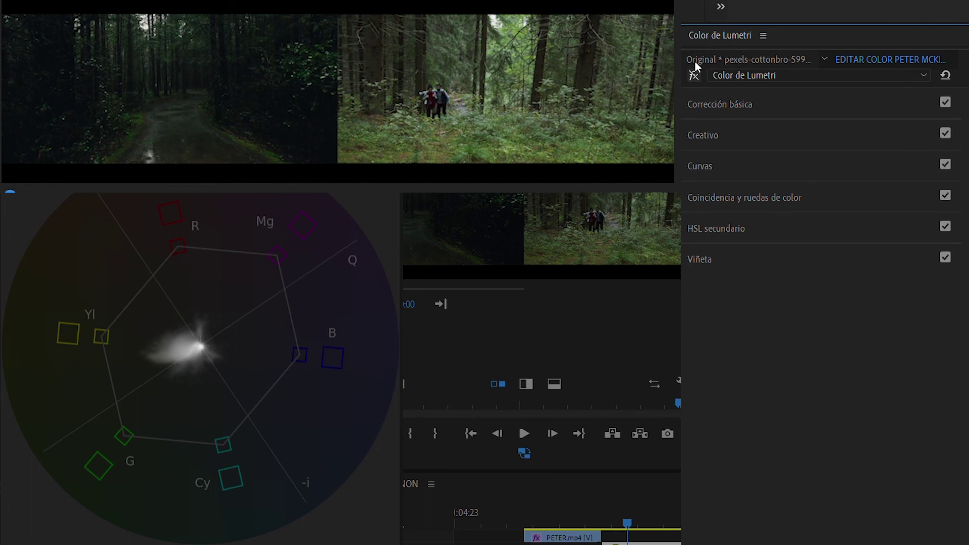
click(695, 61)
click(695, 62)
click(695, 61)
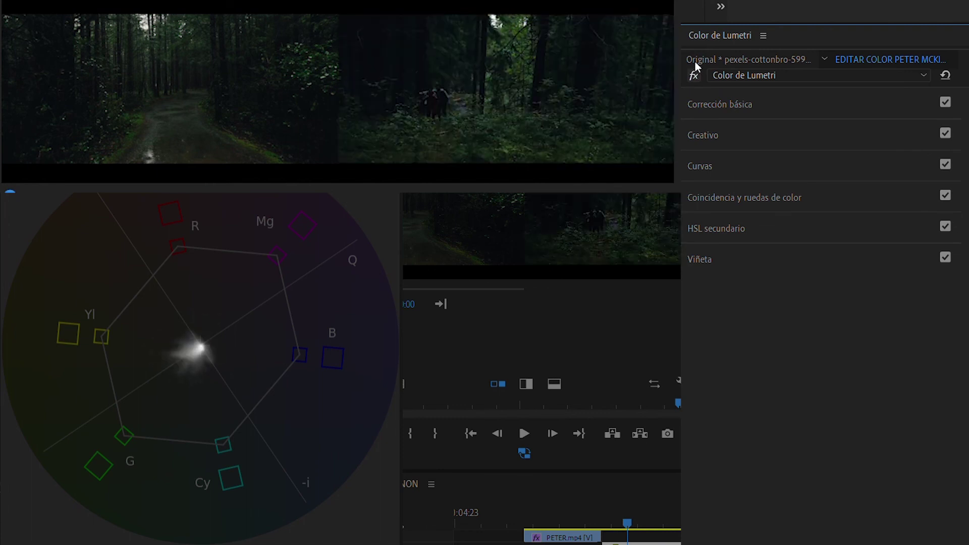
click(696, 61)
click(695, 61)
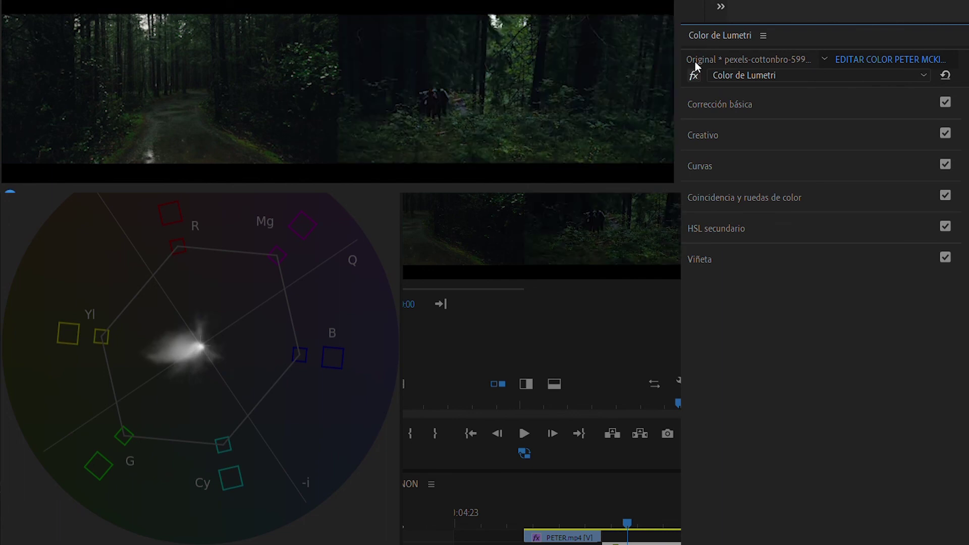
click(695, 177)
scroll(945, 328, down, 5)
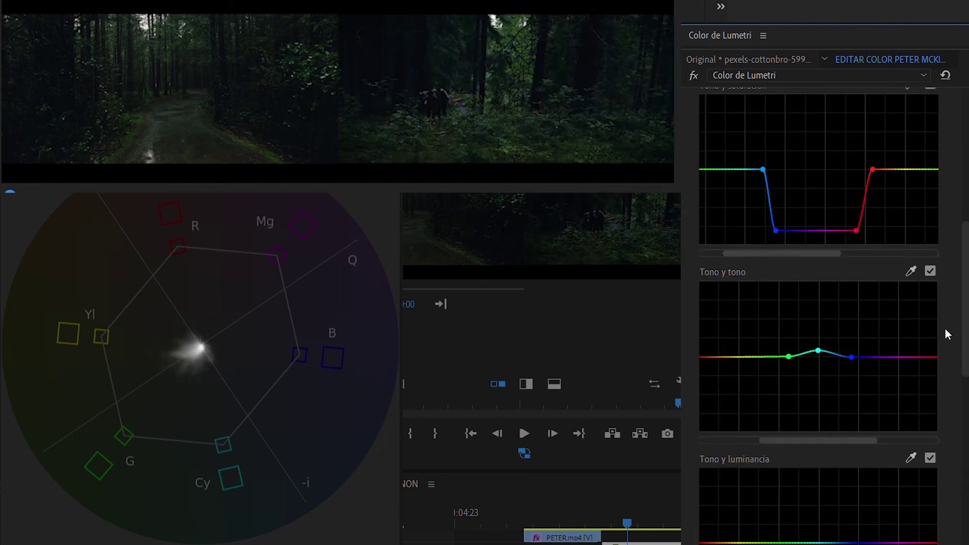
- Add a point on Luma vs Sat and drag its left end down to desaturate the darkest tones
scroll(945, 328, down, 5)
scroll(945, 328, down, 3)
scroll(945, 328, down, 2)
scroll(945, 328, down, 3)
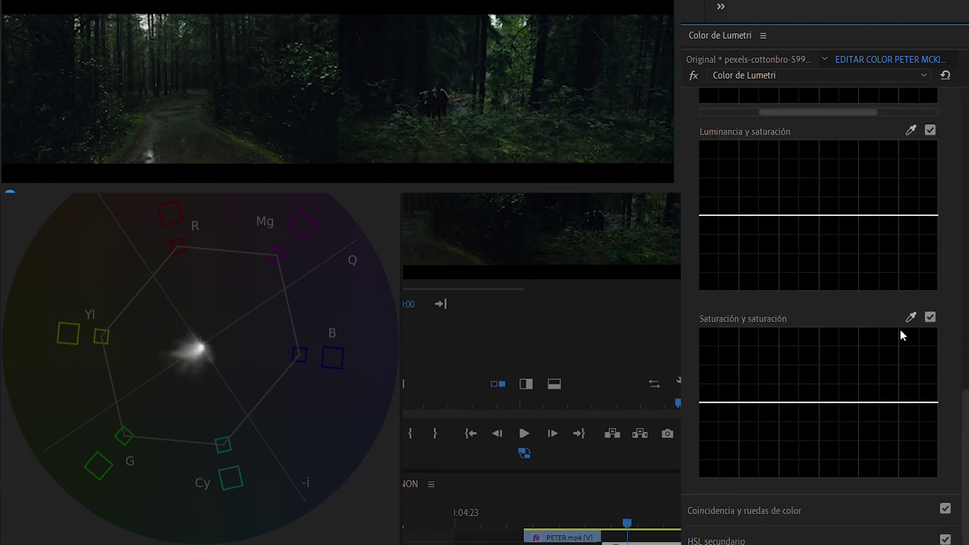
scroll(749, 306, up, 2)
click(736, 261)
drag(707, 261, 693, 278)
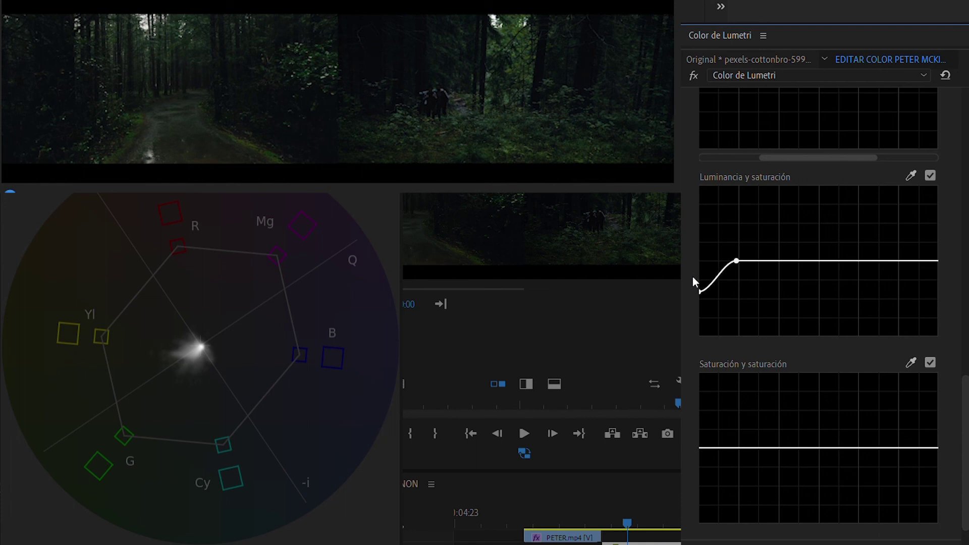
- Add a point on Sat vs Sat and drag its left end down for the least-saturated colours
click(739, 448)
mouse_move(702, 435)
mouse_down()
mouse_move(697, 456)
mouse_move(693, 428)
mouse_up()
click(632, 267)
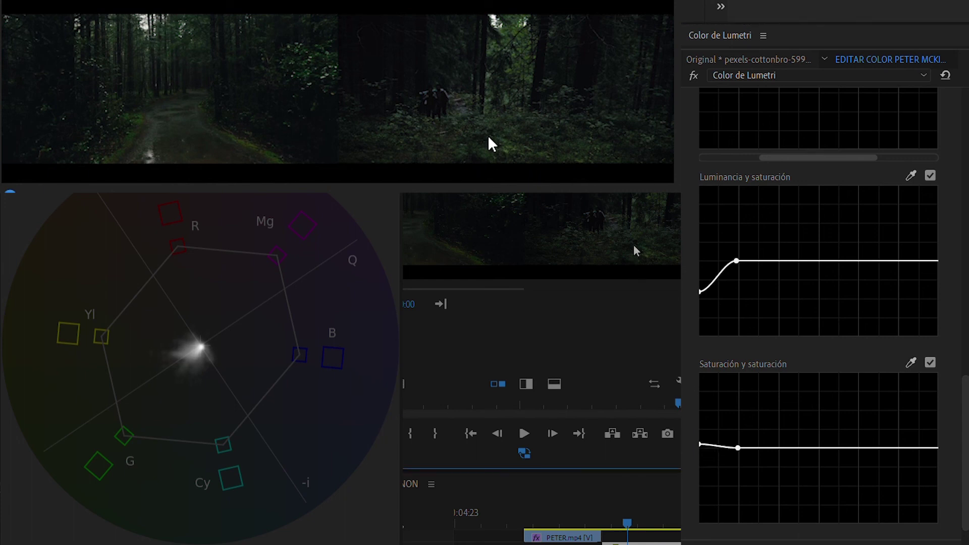
drag(966, 394, 966, 106)
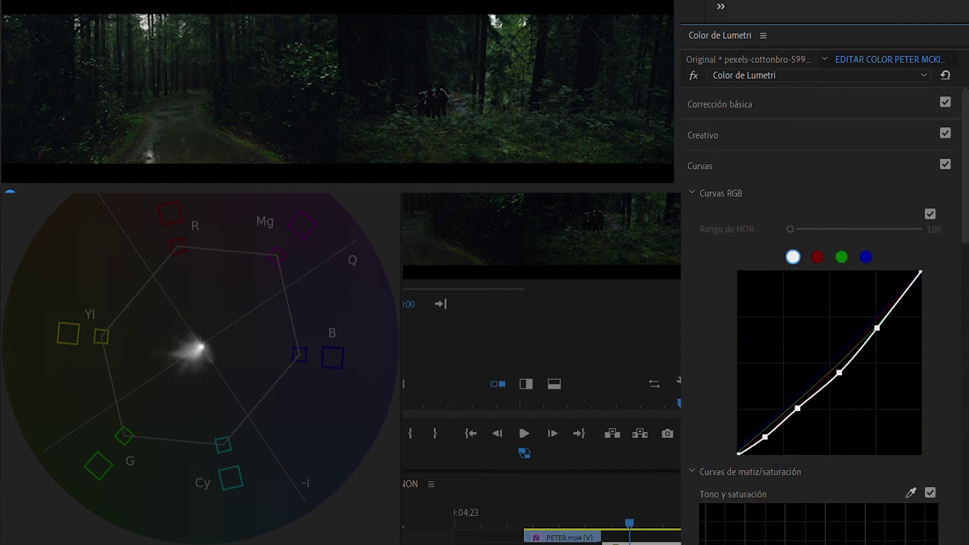
- Collapse Curves and toggle the Lumetri fx bypass several times against the original, leaving it on
click(760, 167)
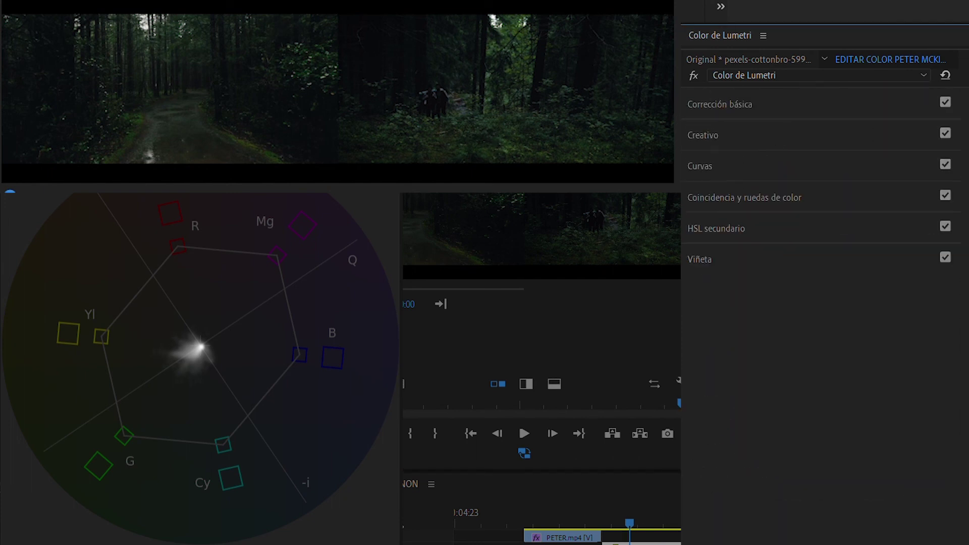
click(694, 63)
click(695, 64)
click(694, 63)
click(695, 63)
click(695, 63)
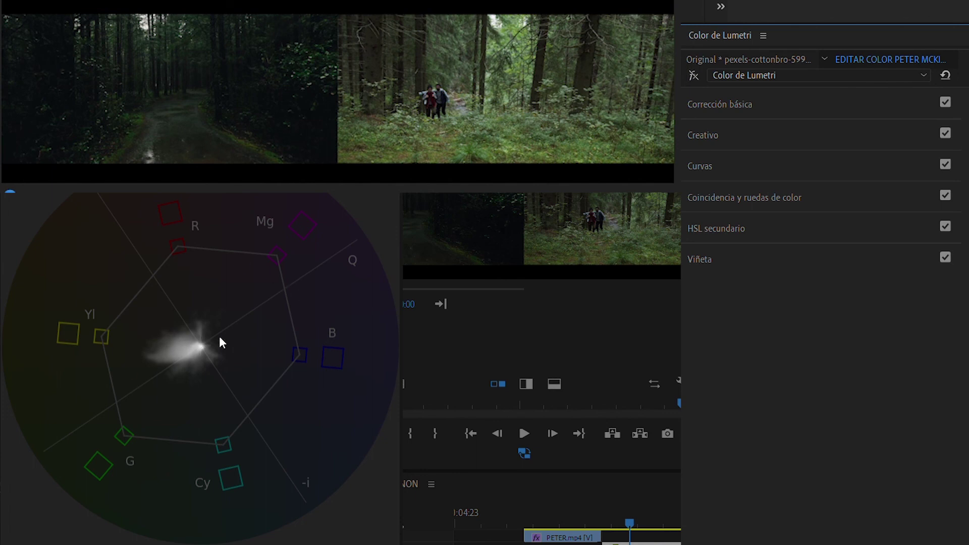
click(693, 59)
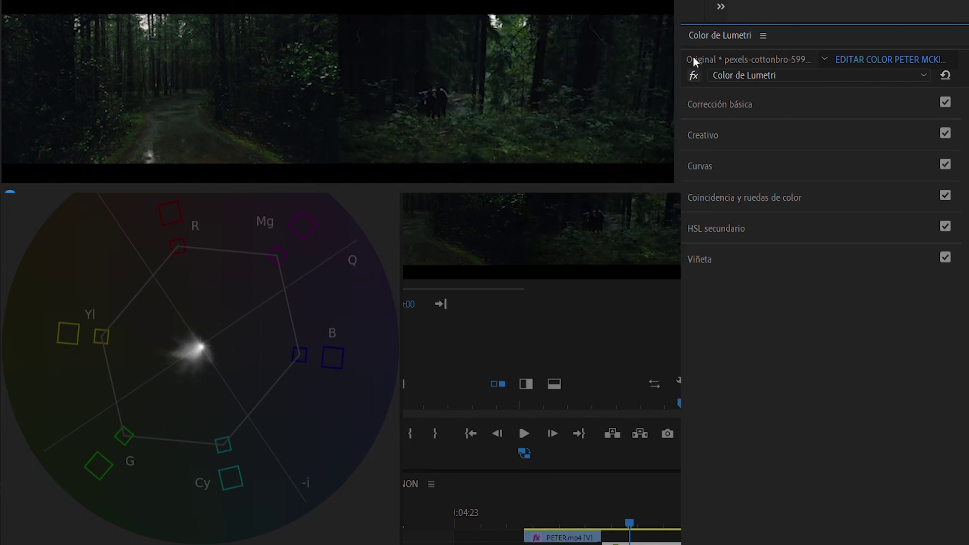